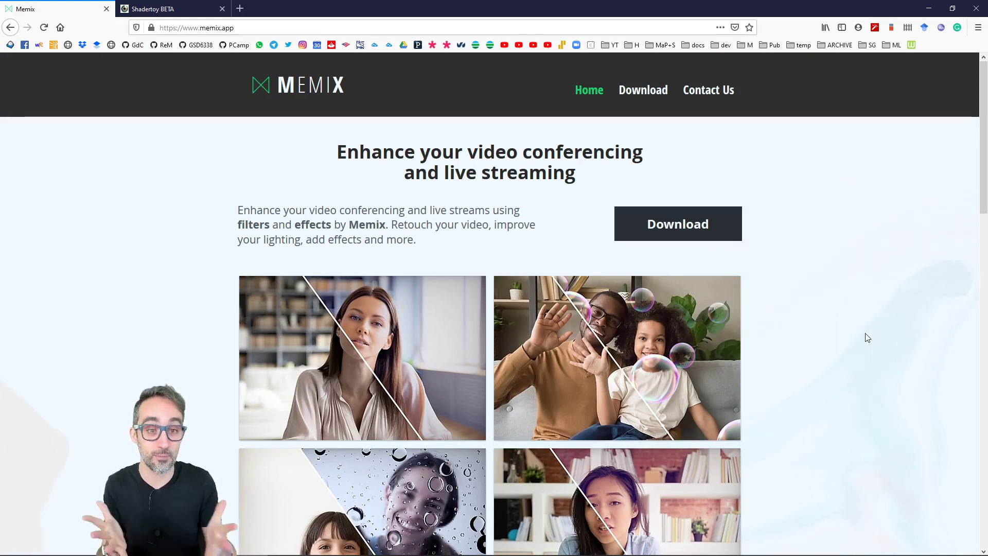
Step: Switch Firefox from the Memix page to the Shadertoy BETA tab
left_click(180, 10)
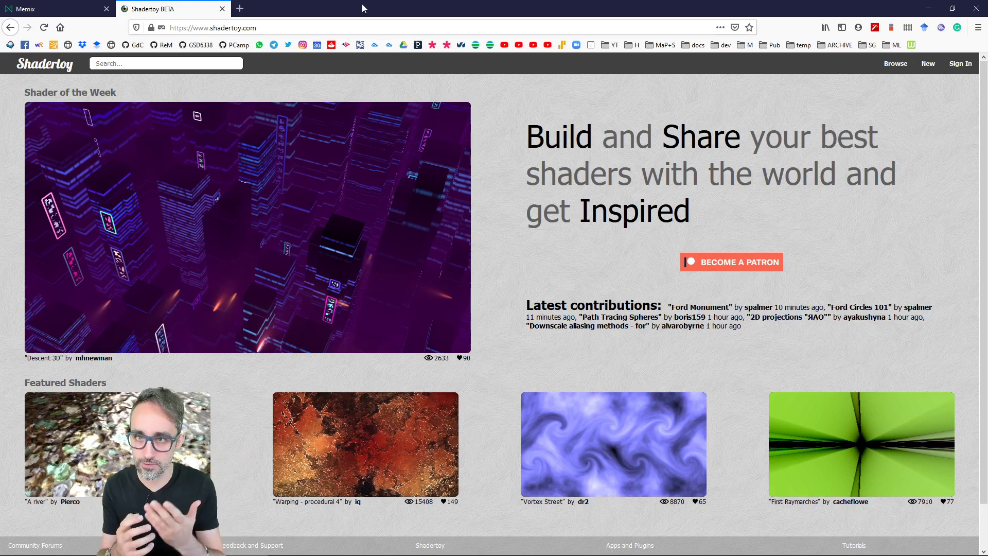
Step: Close the Shadertoy tab and minimize Firefox to reveal Memix beside Zoom
middle_click(158, 10)
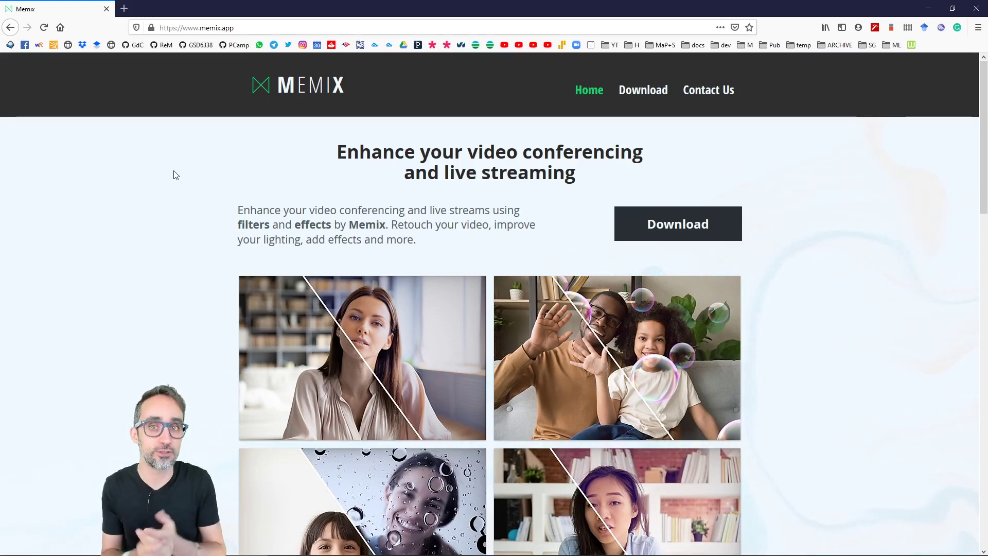
left_click(929, 9)
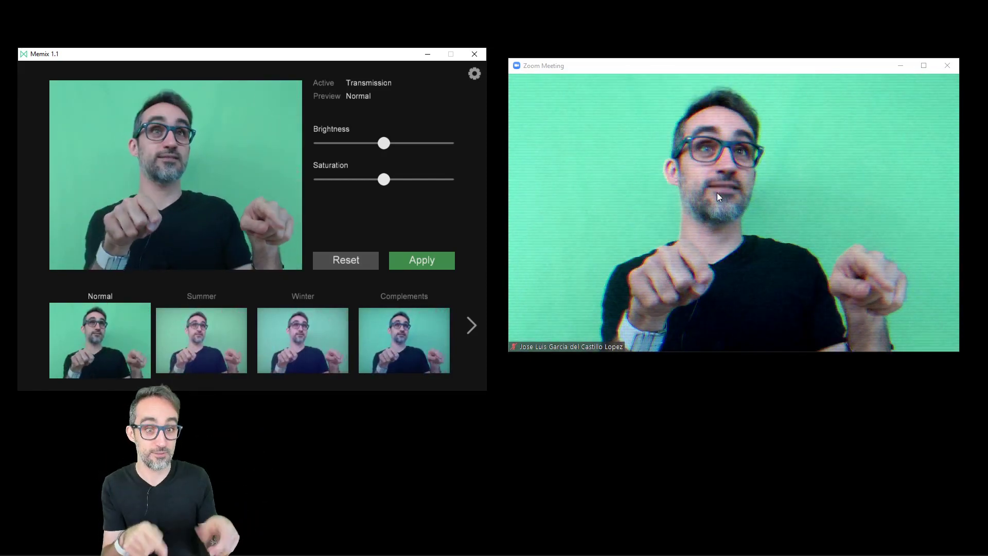
Step: Apply the Normal filter and confirm Zoom's camera is still Memix 32
left_click(422, 263)
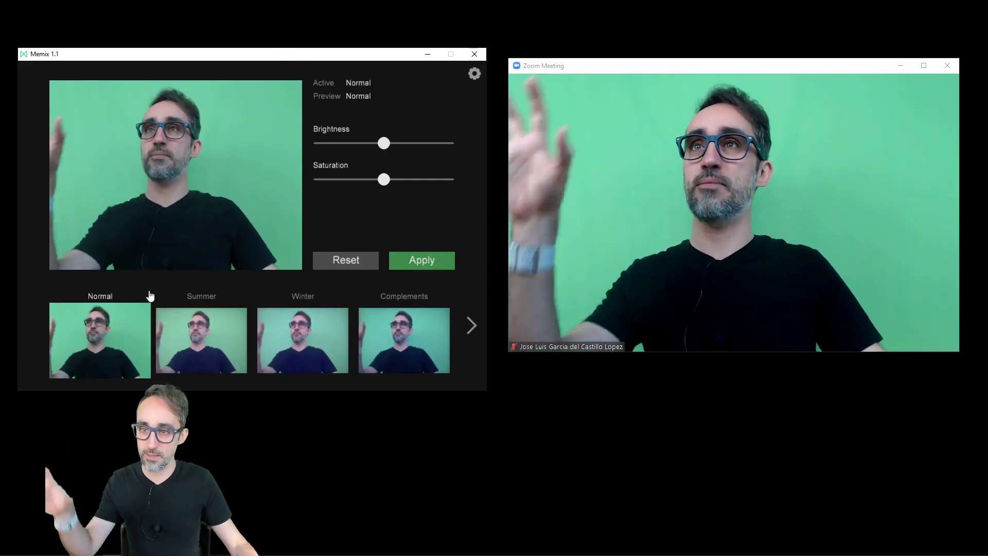
left_click(600, 335)
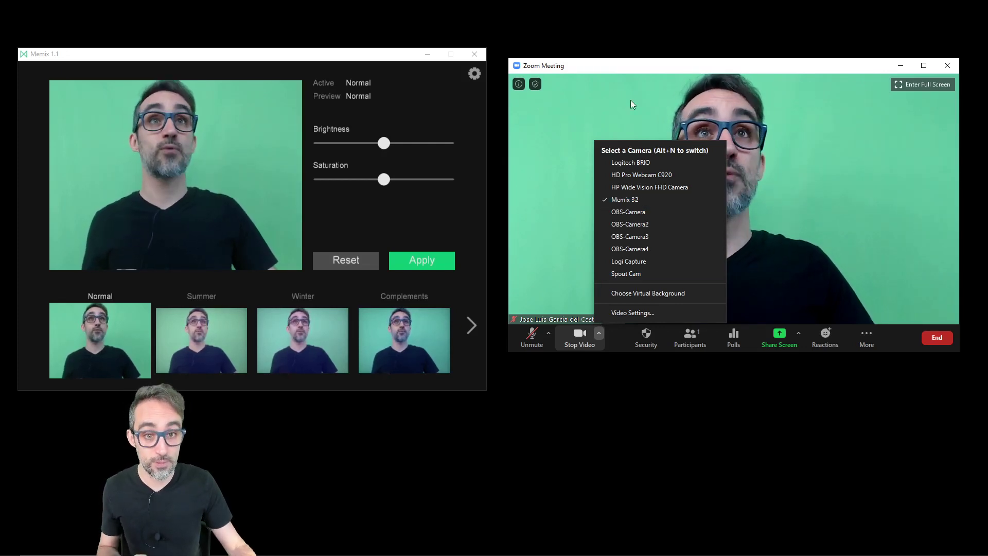
left_click(637, 68)
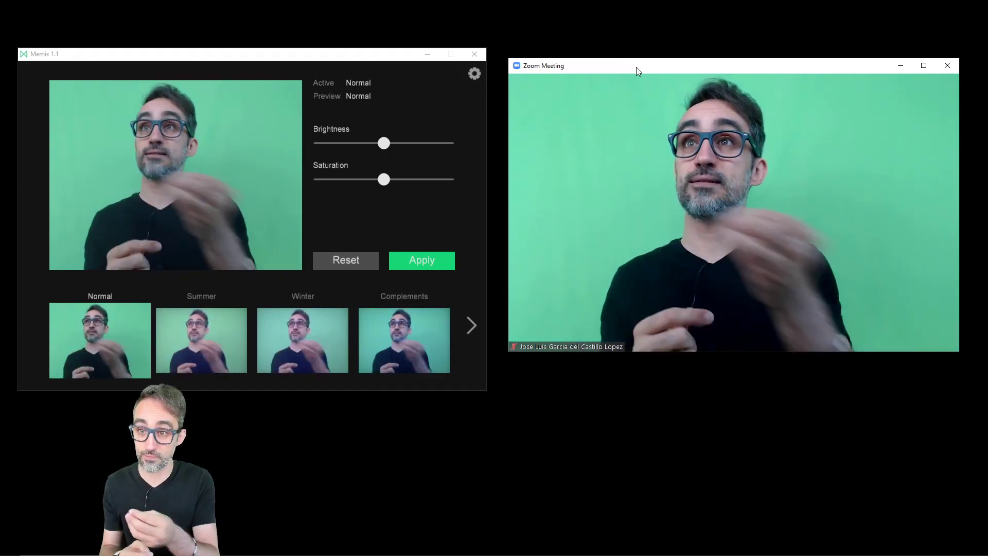
Step: Apply the Summer, Complements, Focus and Black & White filters one after another
left_click(208, 341)
left_click(423, 260)
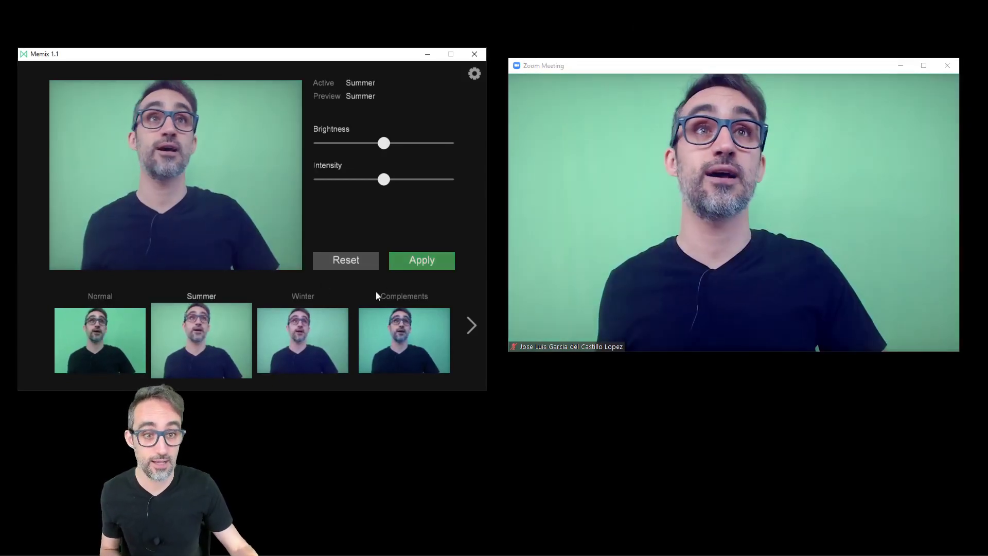
left_click(401, 338)
left_click(420, 262)
left_click(470, 327)
left_click(469, 327)
left_click(470, 327)
left_click(470, 326)
left_click(236, 335)
left_click(422, 261)
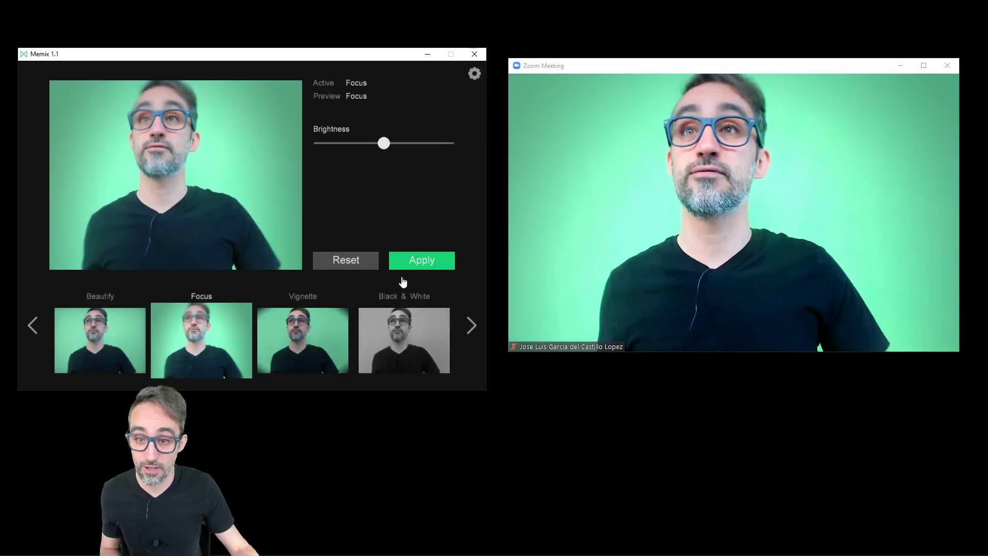
left_click(401, 337)
Step: Apply the Handheld effect, then the Transmission effect, to the meeting video
left_click(470, 326)
left_click(424, 262)
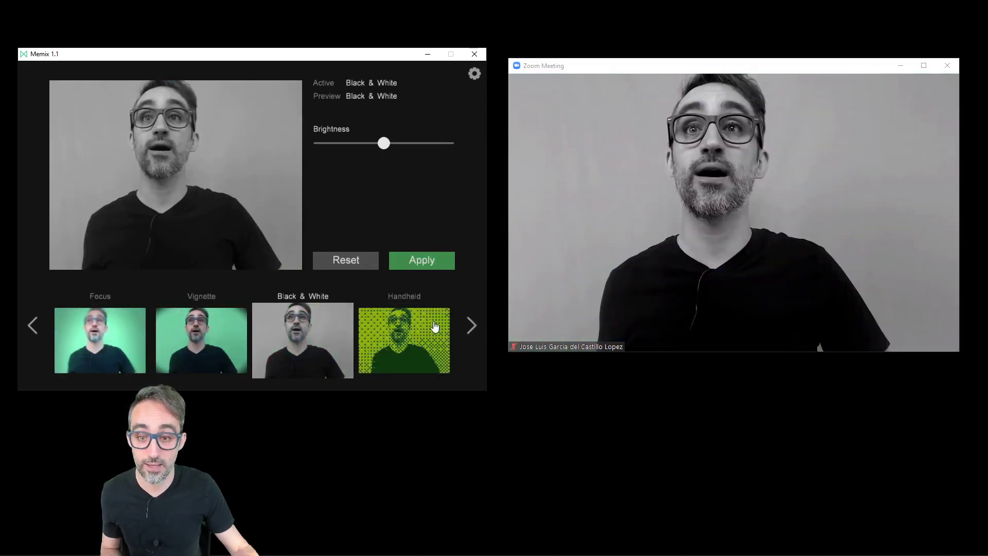
left_click(404, 337)
left_click(422, 261)
left_click(469, 327)
left_click(470, 327)
left_click(470, 327)
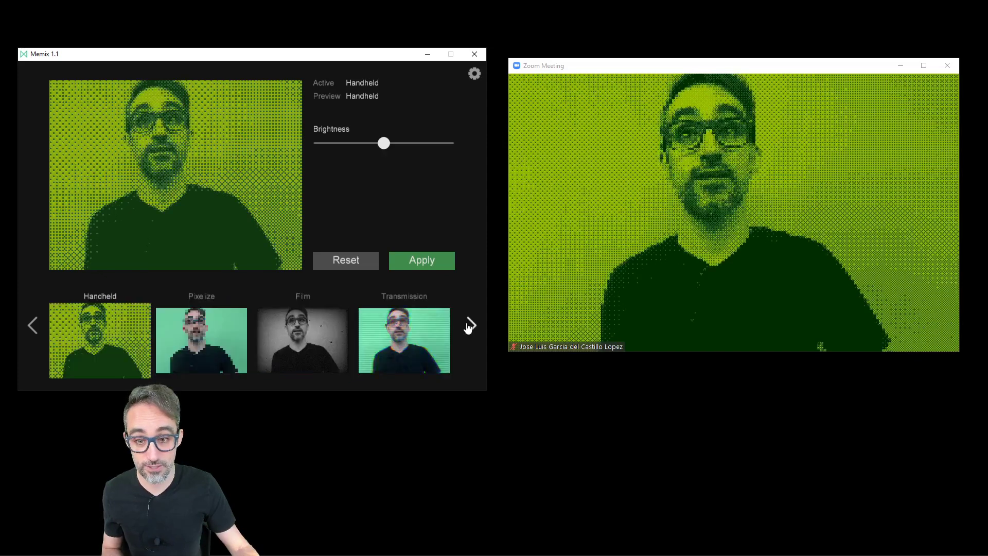
left_click(470, 327)
left_click(295, 341)
left_click(430, 262)
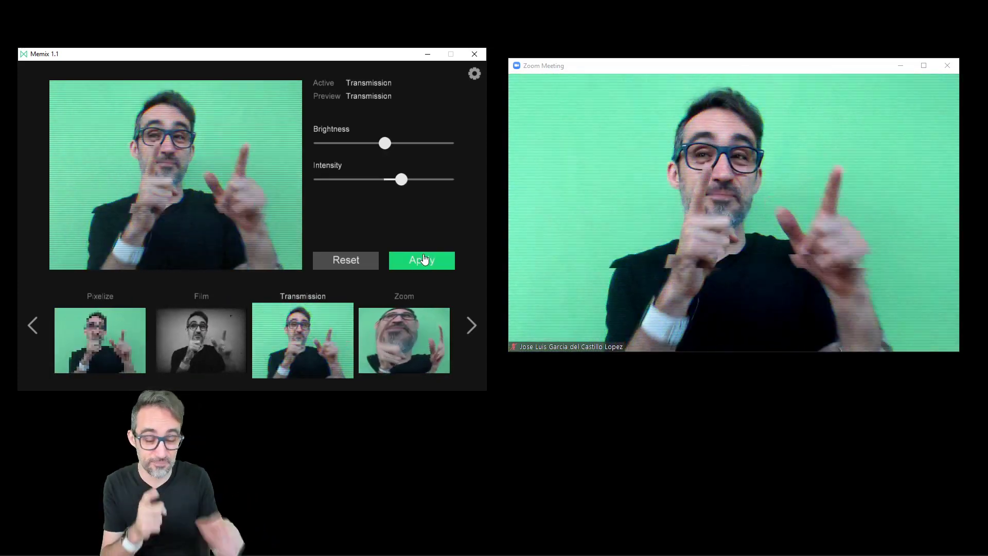
Step: Page to the end of the carousel and apply the Custom warp effect
left_click(473, 334)
left_click(473, 334)
left_click(474, 334)
left_click(472, 329)
left_click(473, 330)
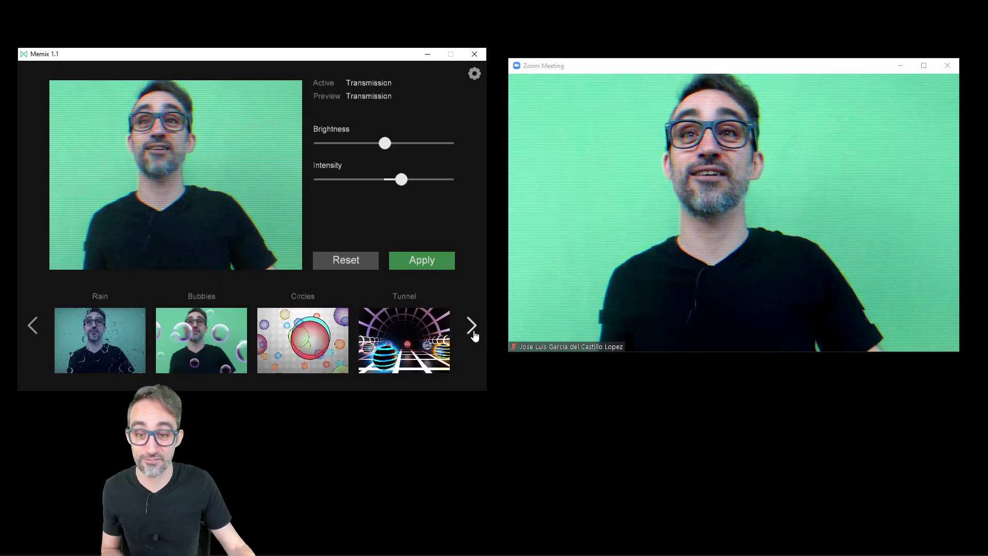
left_click(473, 329)
left_click(473, 330)
left_click(473, 329)
left_click(473, 329)
left_click(421, 342)
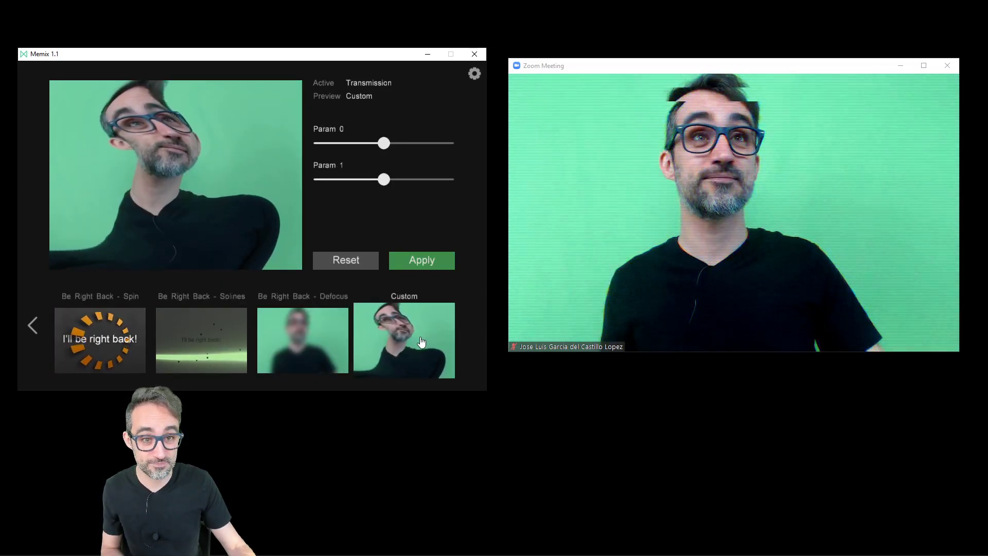
left_click(427, 261)
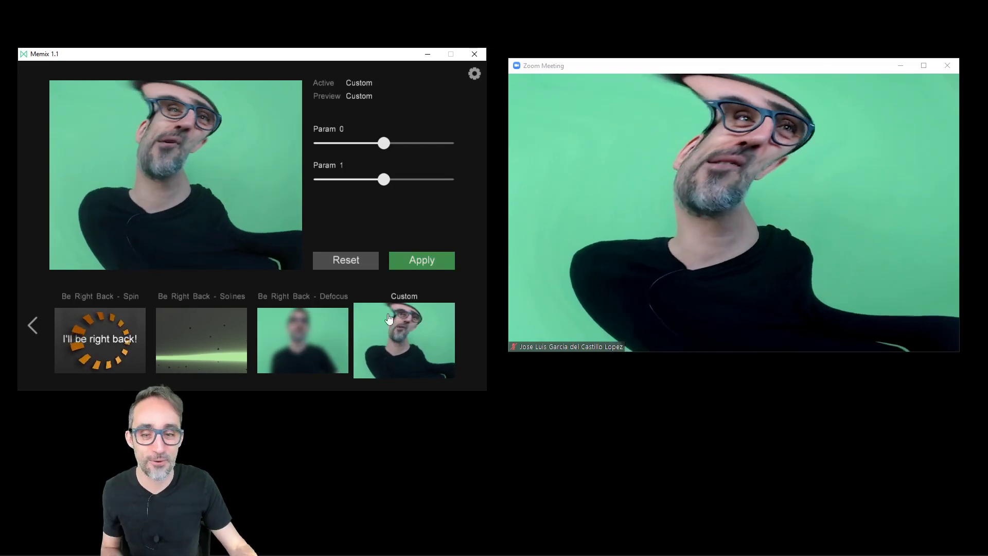
Step: Page back through the carousel and reapply the Transmission effect
left_click(34, 325)
left_click(34, 325)
left_click(34, 326)
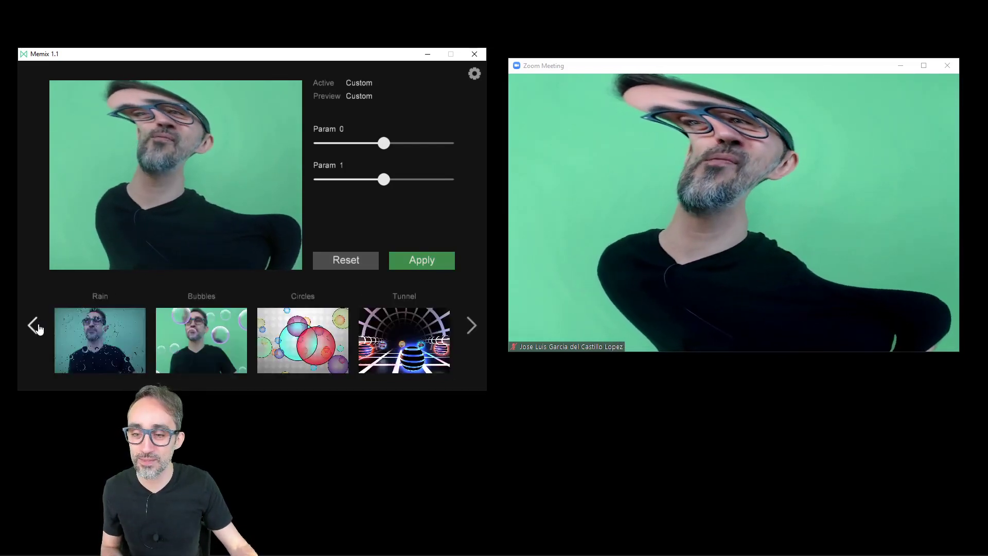
left_click(34, 325)
left_click(33, 326)
left_click(33, 325)
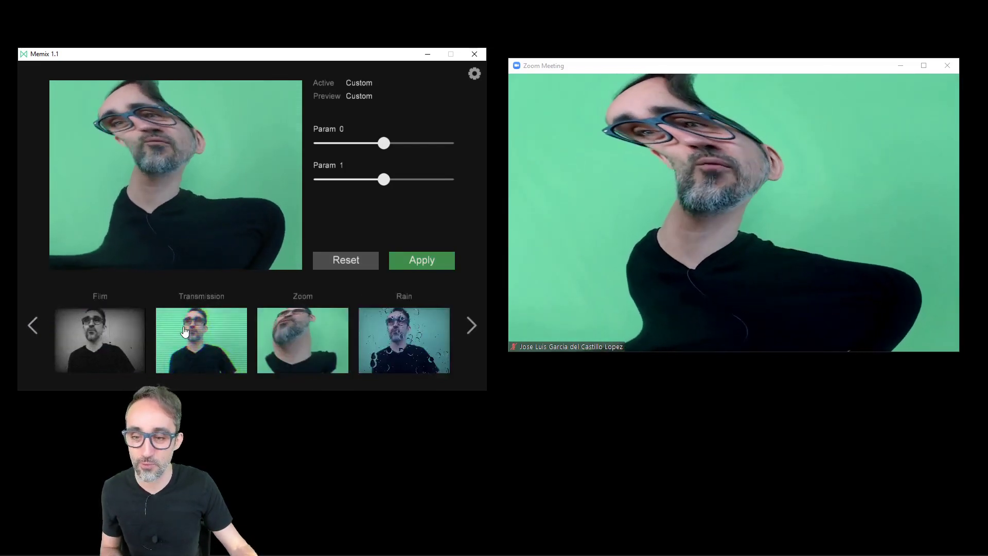
left_click(201, 340)
left_click(440, 265)
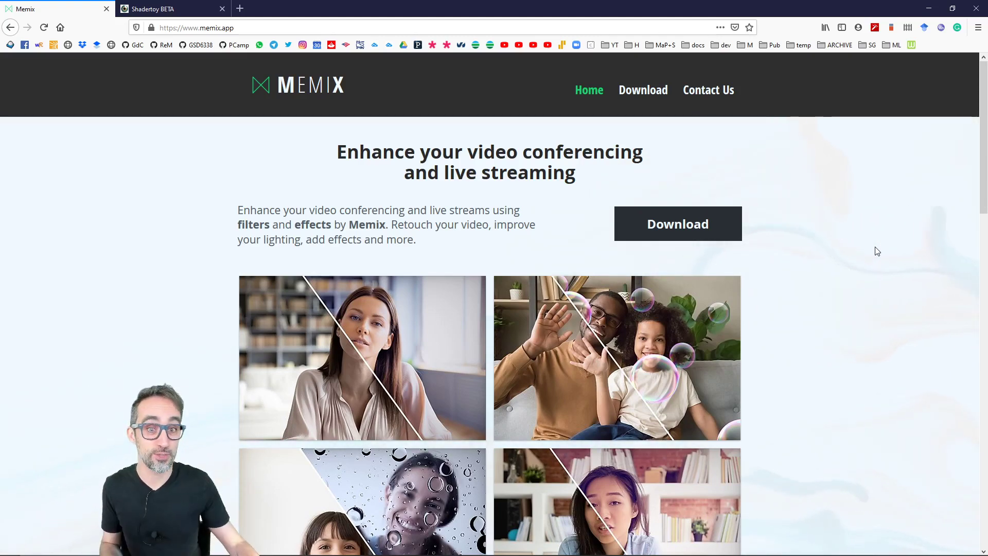
Step: Browse the memix.app home page, then open Download and scroll to the Installing MEMIX steps
left_click(372, 21)
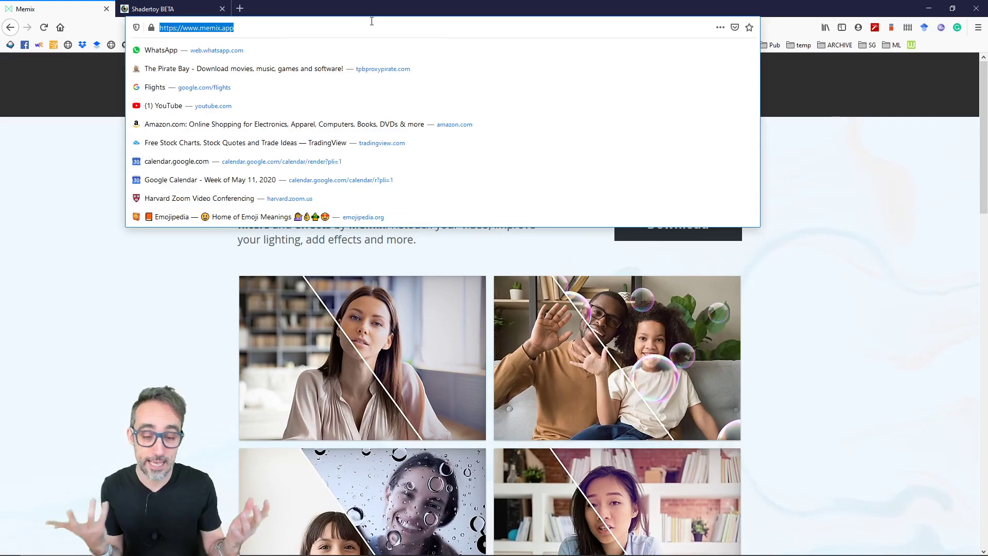
left_click(798, 216)
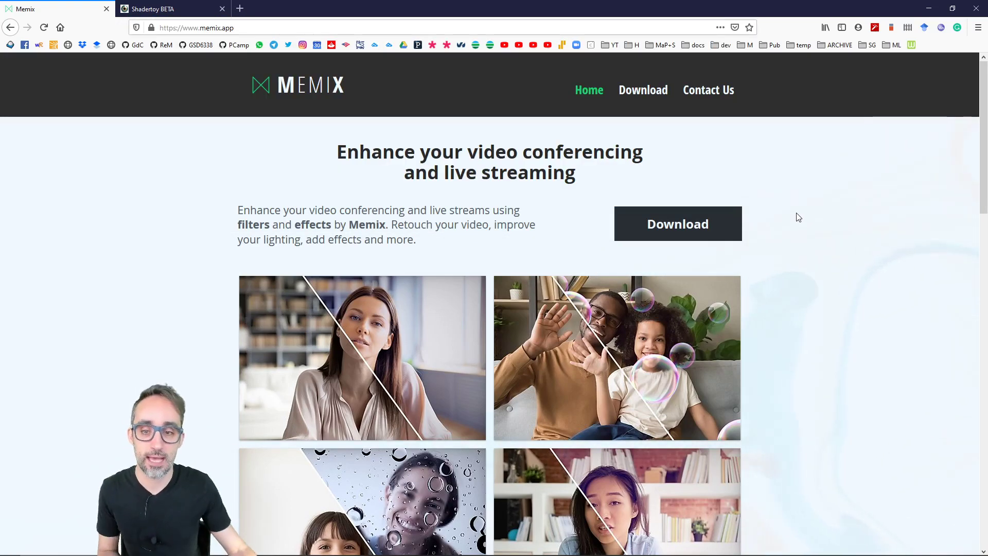
scroll(795, 214, "down", 5)
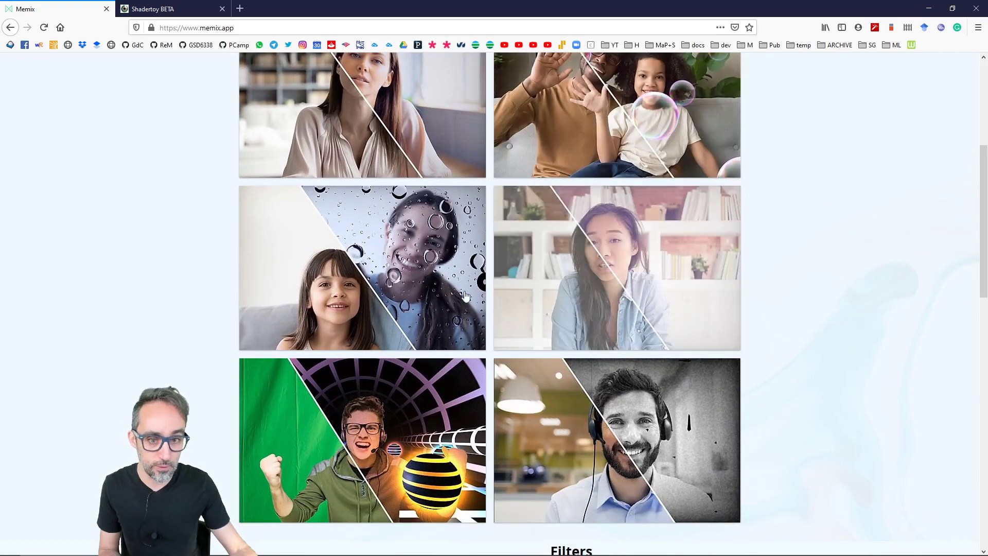
scroll(743, 296, "down", 3)
scroll(811, 293, "down", 2)
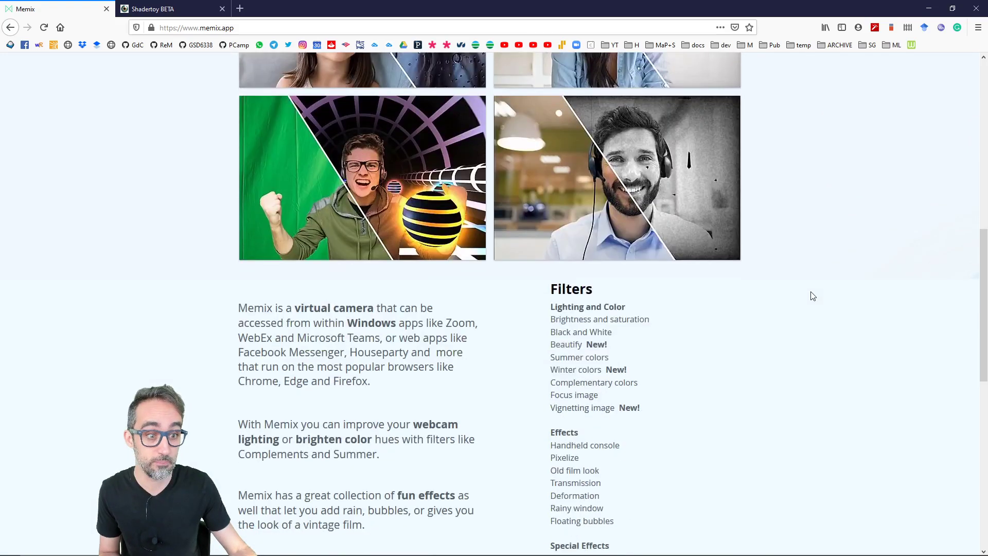
scroll(813, 294, "up", 10)
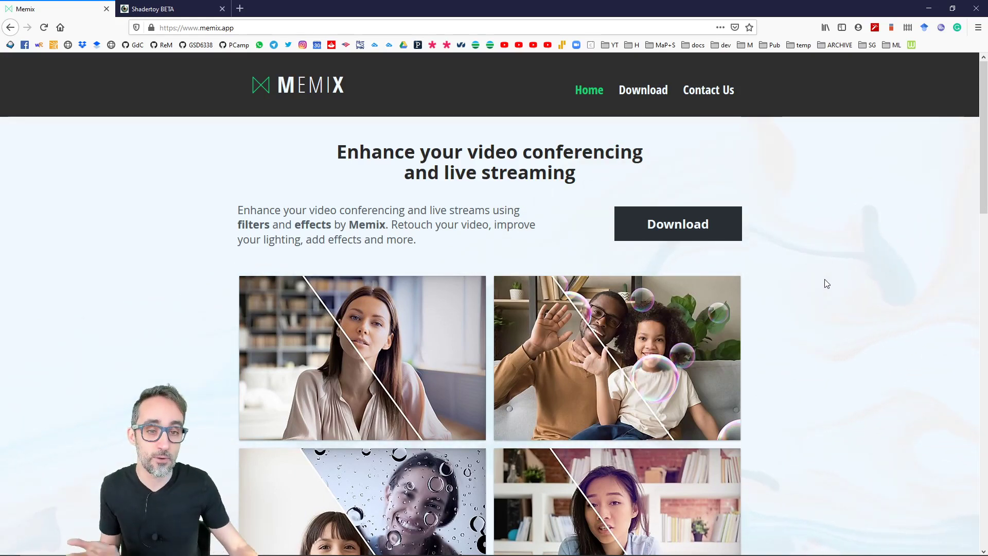
left_click(713, 227)
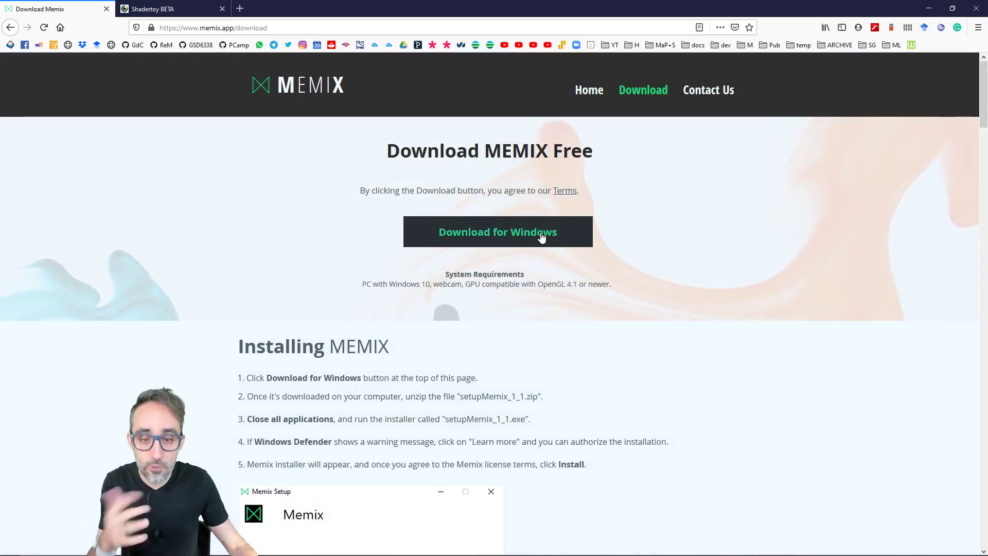
scroll(537, 240, "down", 3)
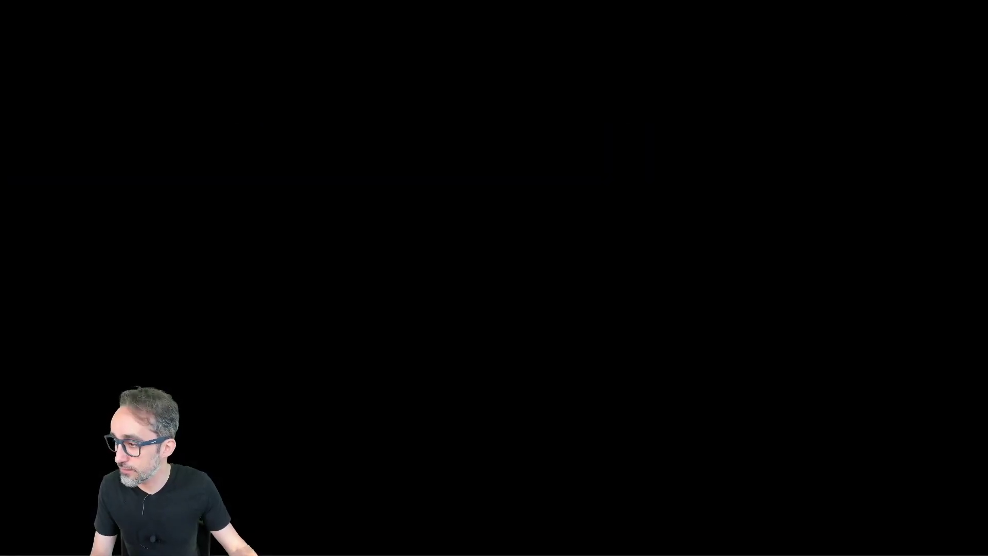
Step: Launch the Memix Setup installer, then close it without installing anything
double_click(407, 138)
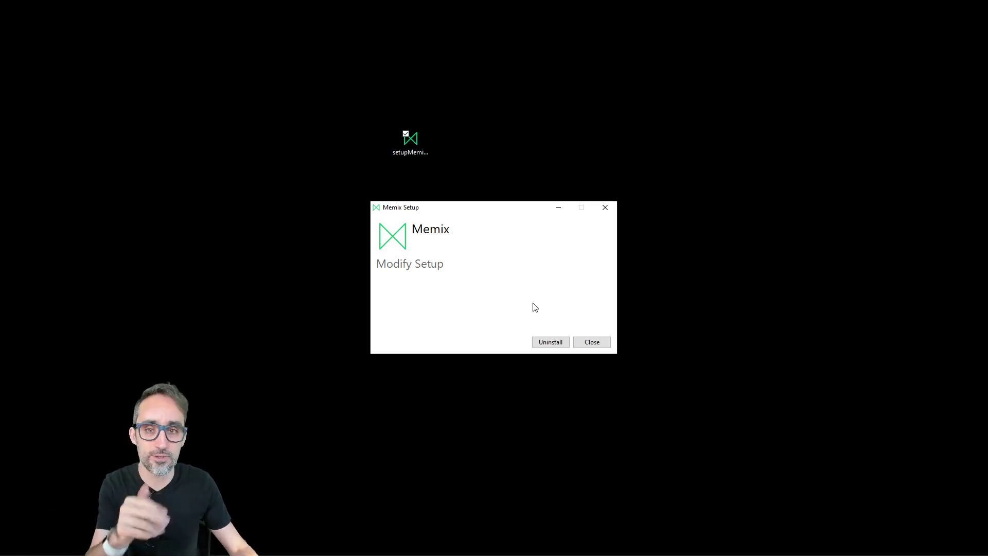
left_click(590, 346)
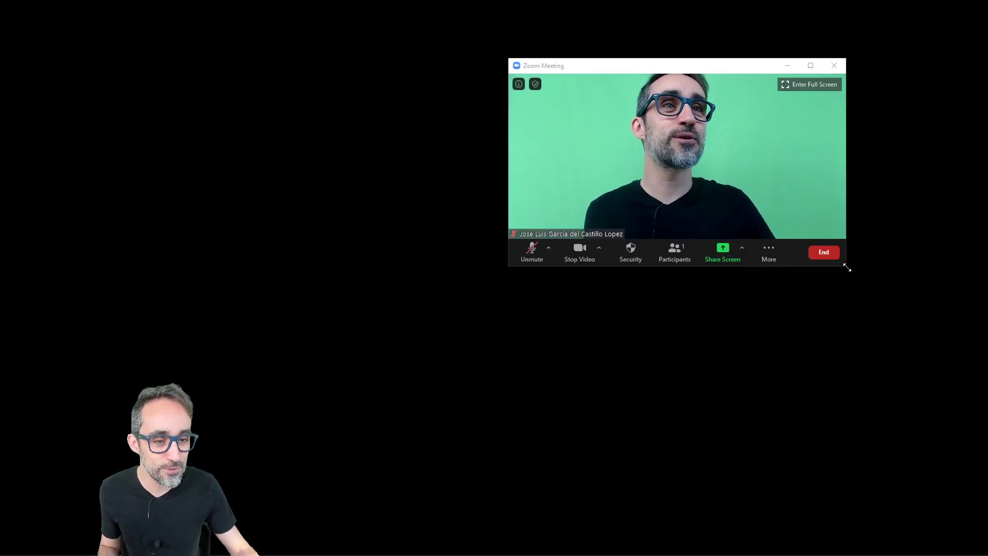
Step: Enlarge the Zoom meeting window and show its camera list next to Stop Video
left_click_drag(847, 268, 960, 354)
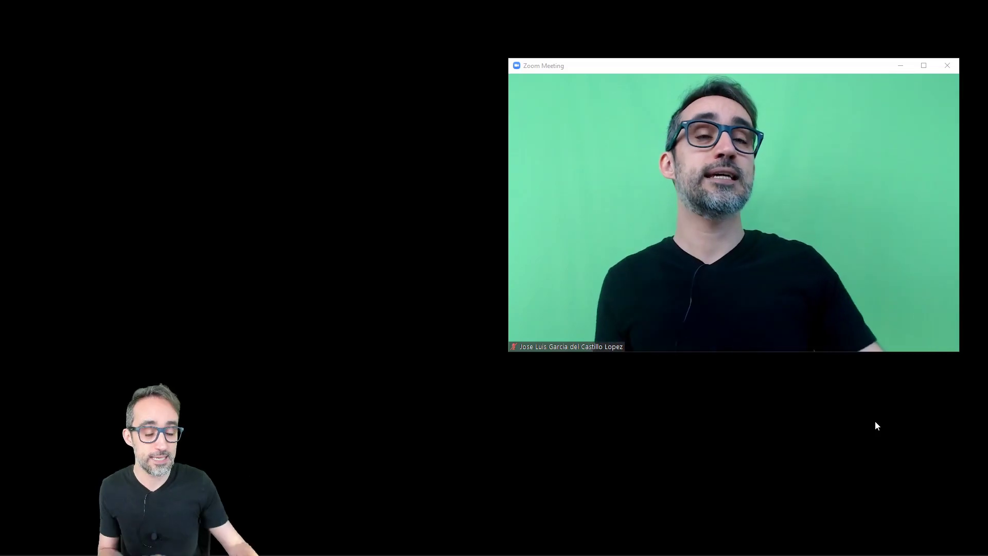
left_click(599, 333)
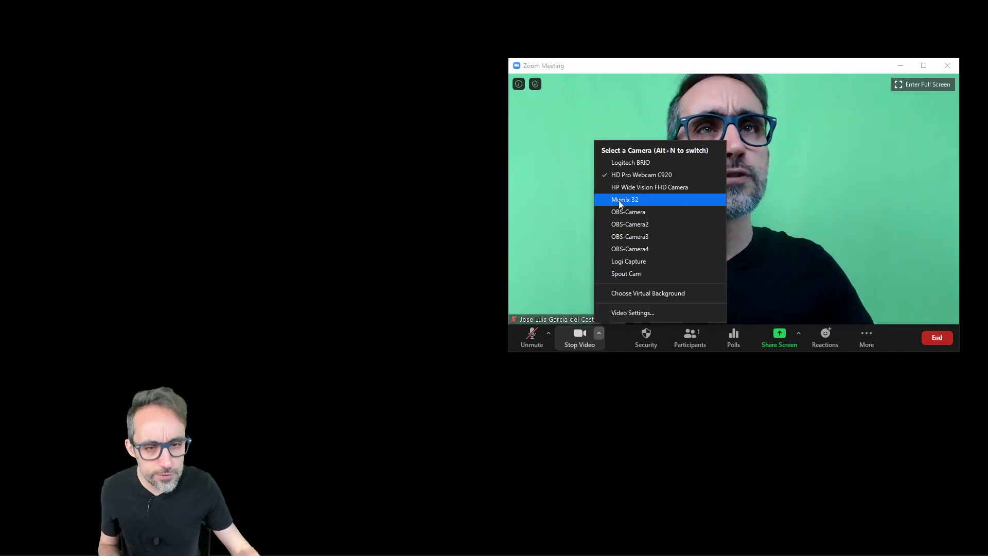
Step: Switch Zoom's camera to Memix 32 and position the Memix window beside the meeting
left_click(690, 353)
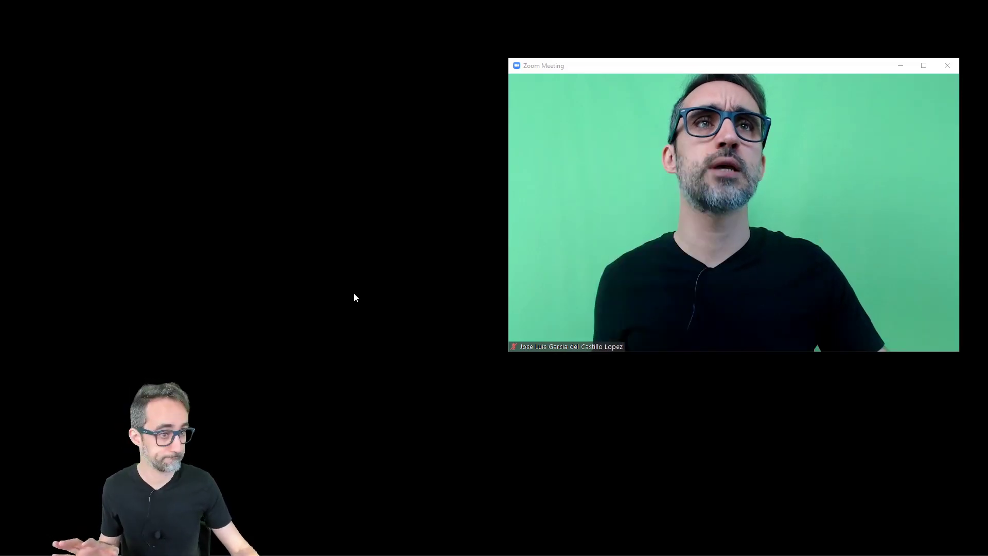
mouse_move(385, 554)
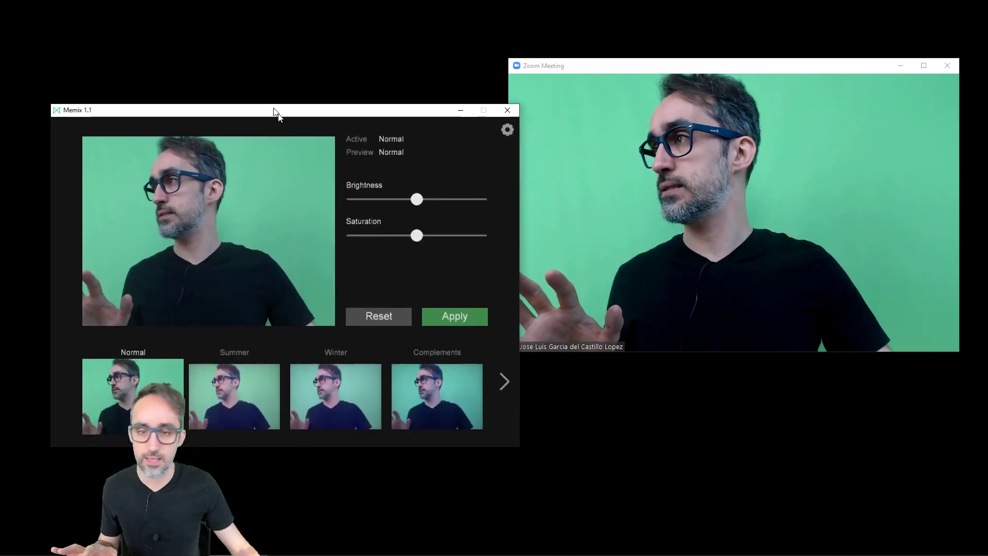
left_click_drag(276, 109, 240, 54)
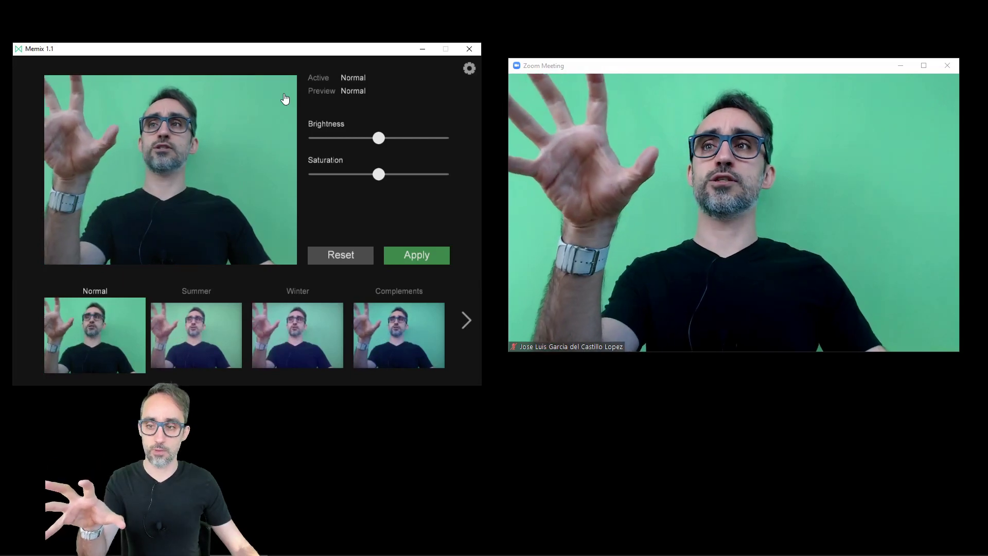
left_click_drag(302, 48, 305, 53)
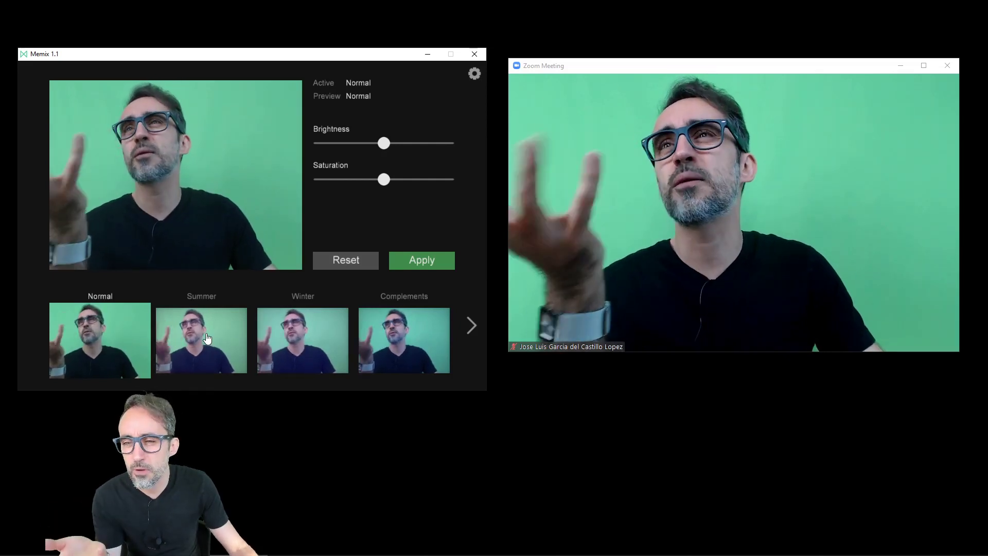
Step: Preview the Summer filter and make it the active filter on the Zoom feed
left_click(223, 349)
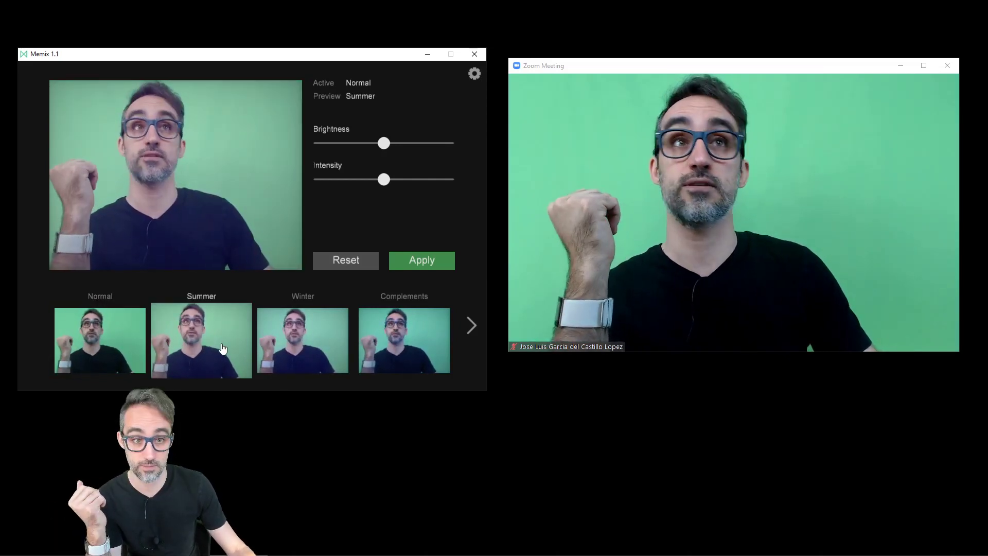
left_click(412, 266)
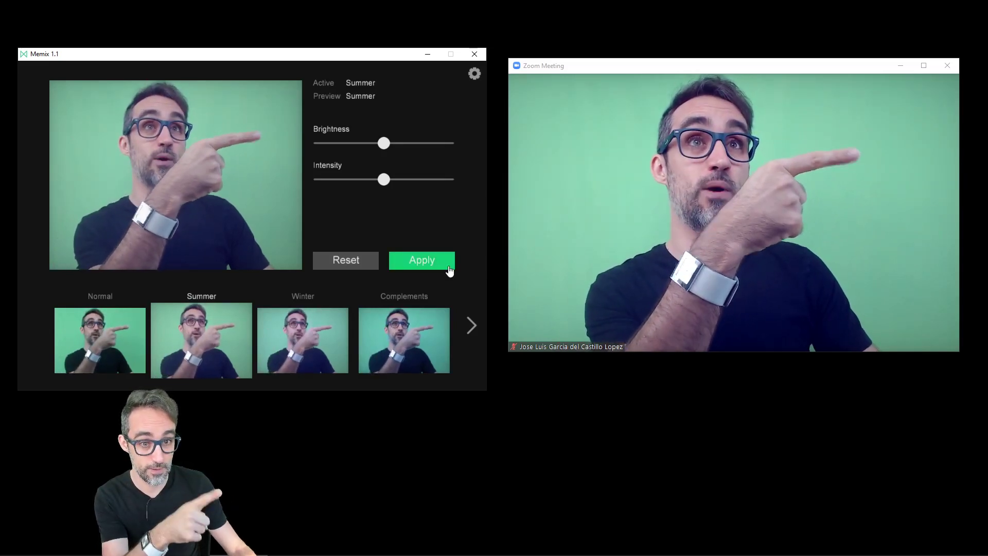
mouse_move(822, 237)
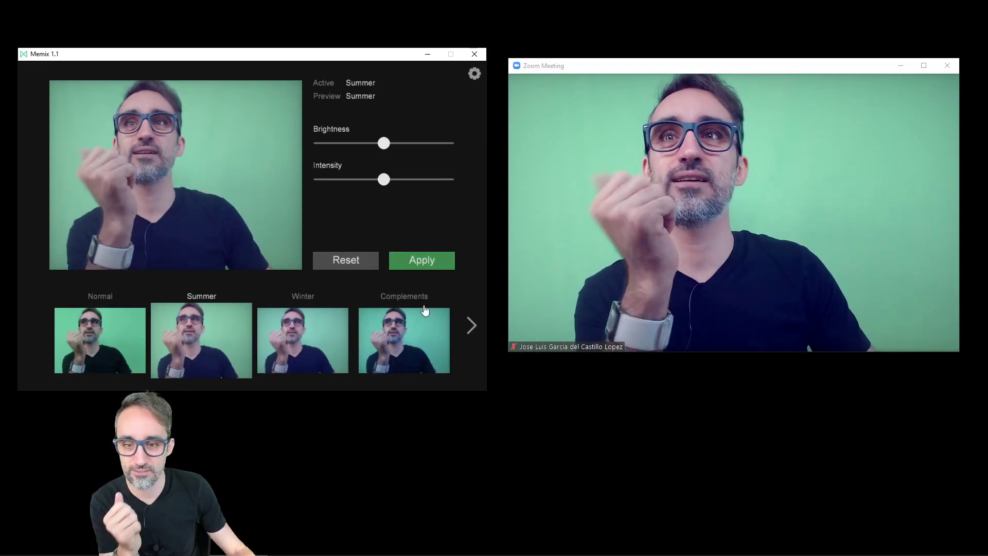
Step: Page the carousel past Winter and Complements and apply the Beautify filter
left_click(471, 326)
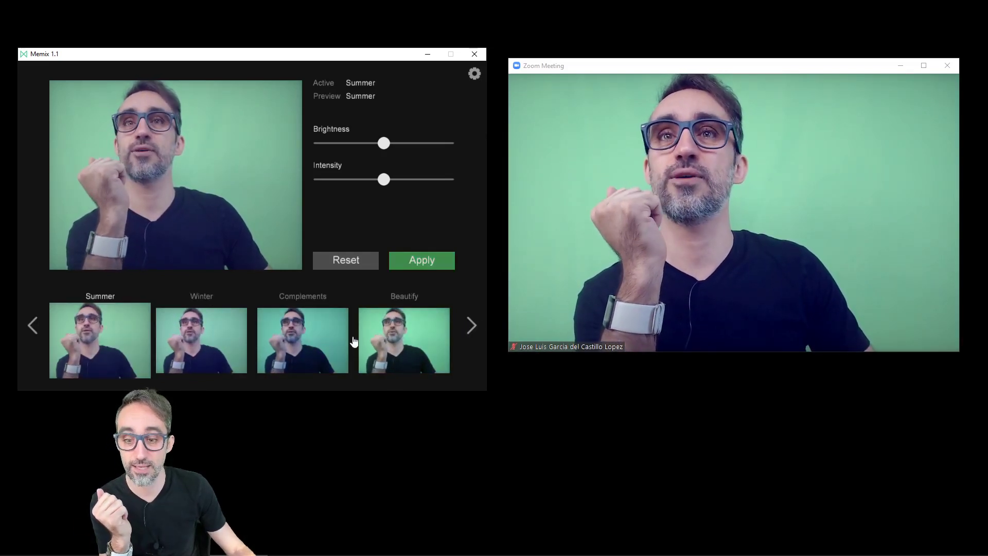
left_click(203, 338)
left_click(303, 332)
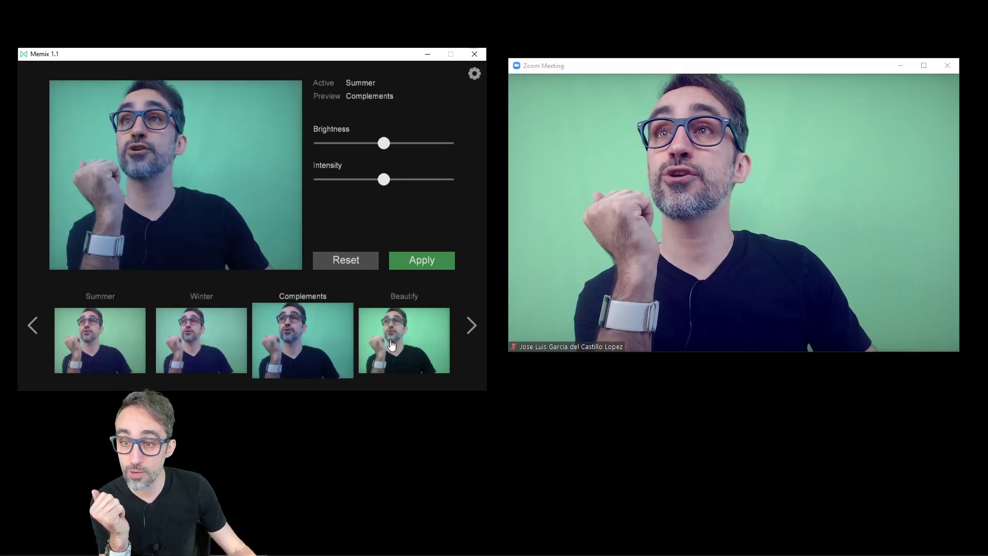
left_click(402, 309)
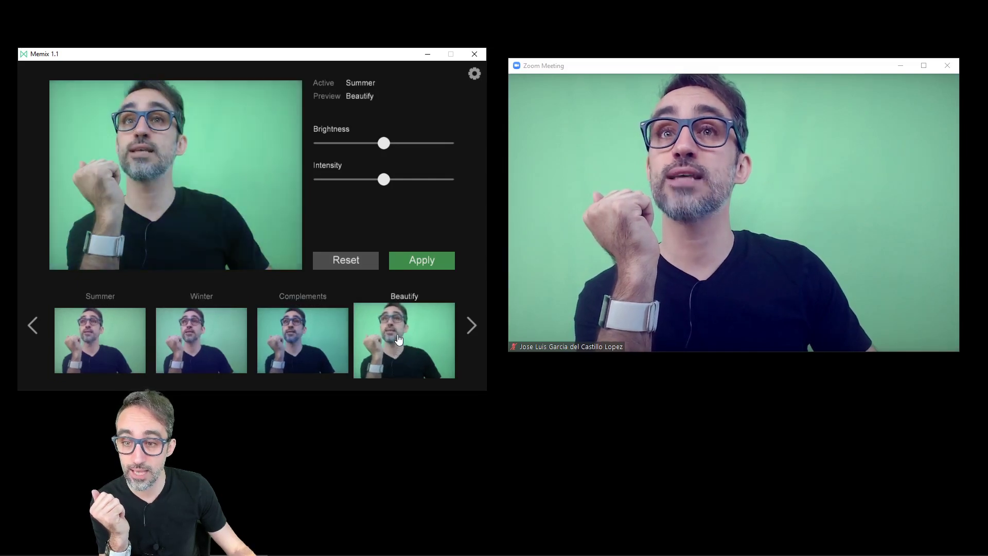
left_click(417, 268)
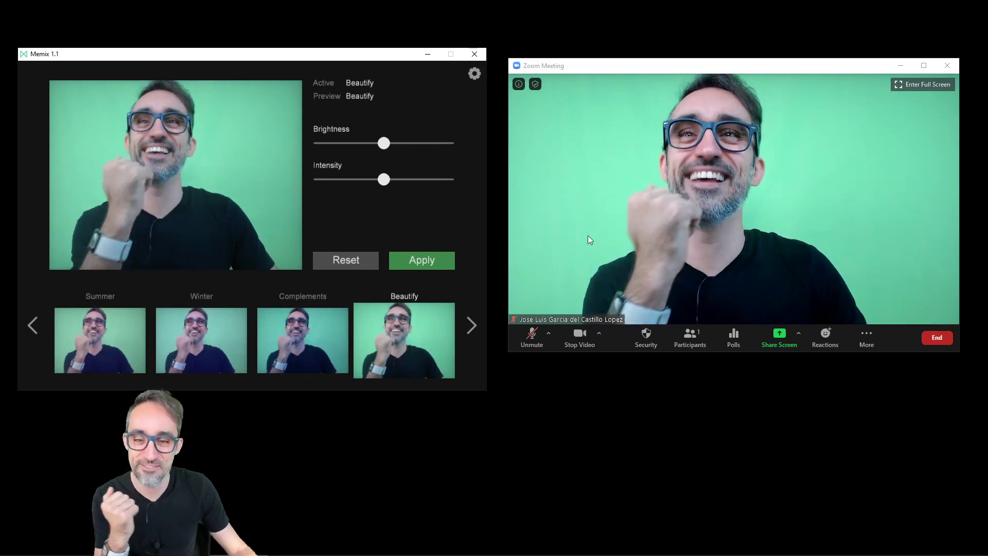
Step: Page further along the carousel and apply the Focus filter
left_click(471, 326)
left_click(471, 327)
left_click(471, 327)
left_click(472, 327)
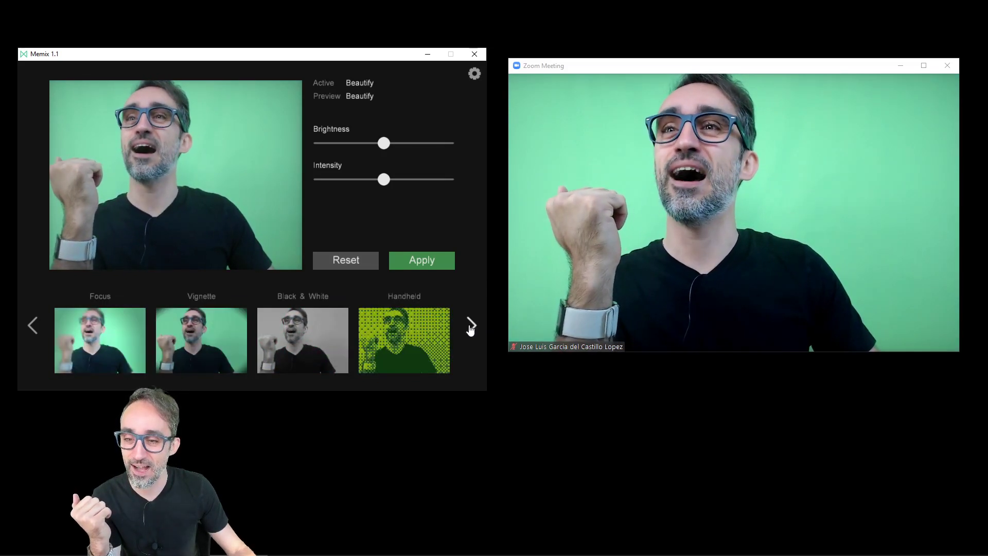
left_click(103, 339)
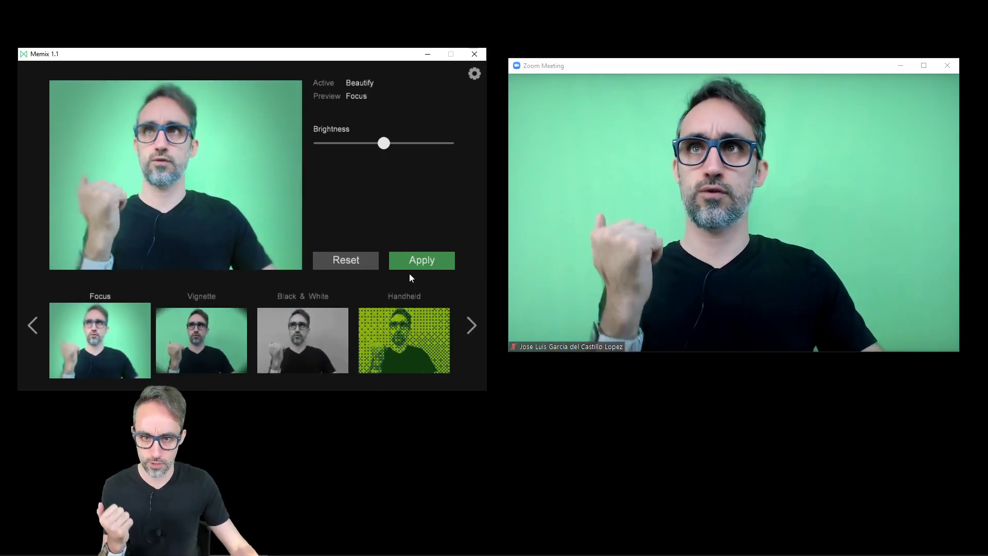
left_click(423, 263)
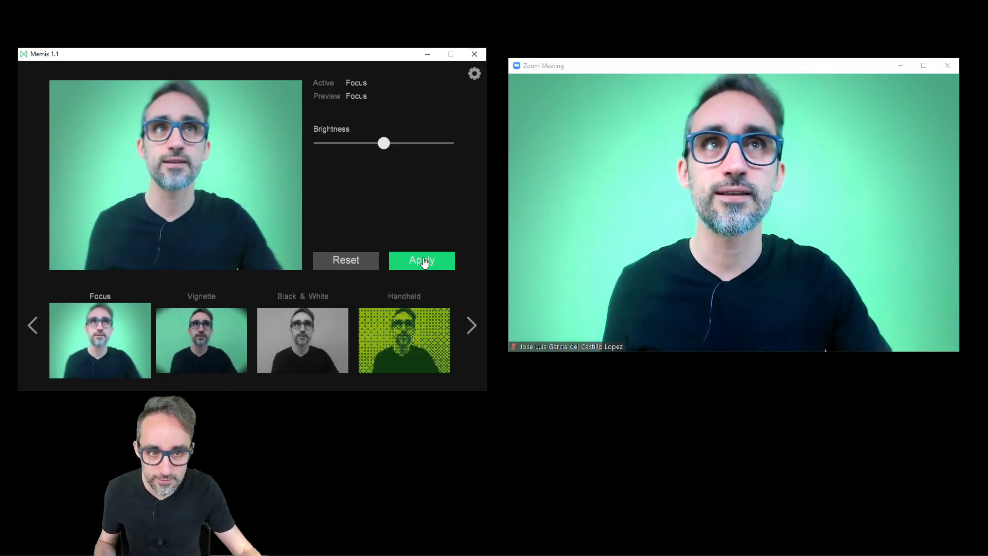
Step: Apply Vignette, then finish with Black & White on the meeting video
left_click(224, 340)
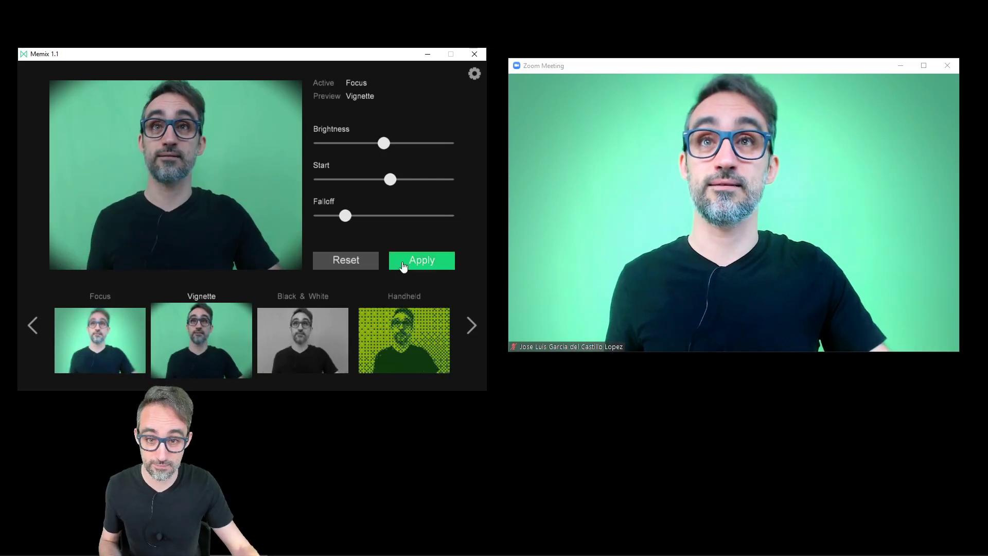
left_click(404, 264)
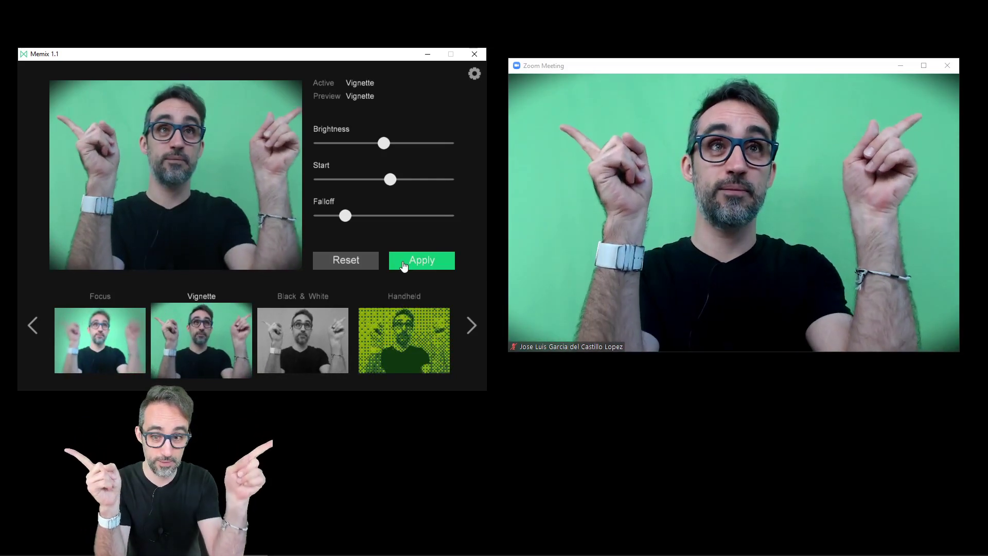
left_click(305, 328)
left_click(426, 261)
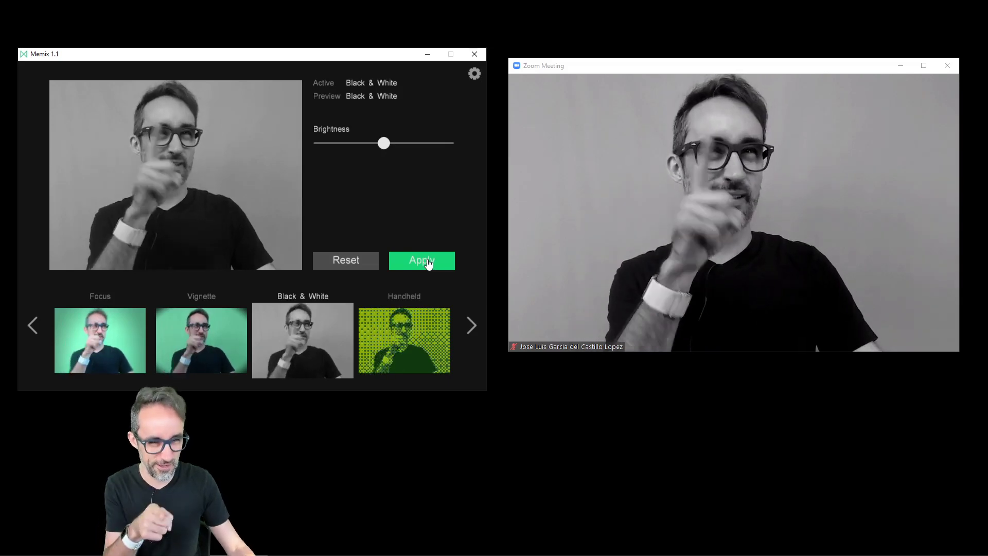
Step: Page the filter strip forward and make Handheld the active webcam filter
left_click(469, 326)
left_click(468, 327)
left_click(469, 328)
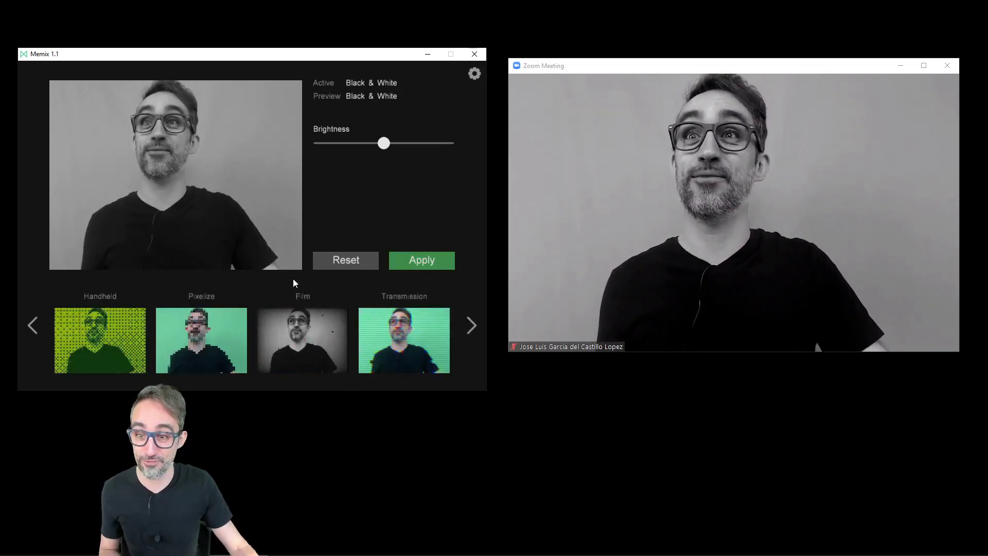
left_click(95, 344)
left_click(419, 261)
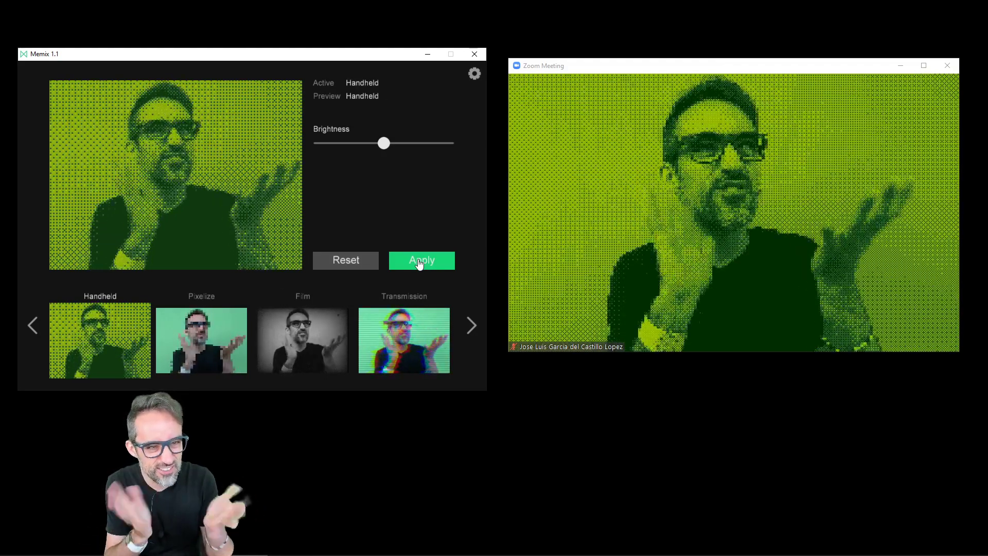
Step: Apply Pixelize to the camera feed, then preview the Film filter
left_click(219, 346)
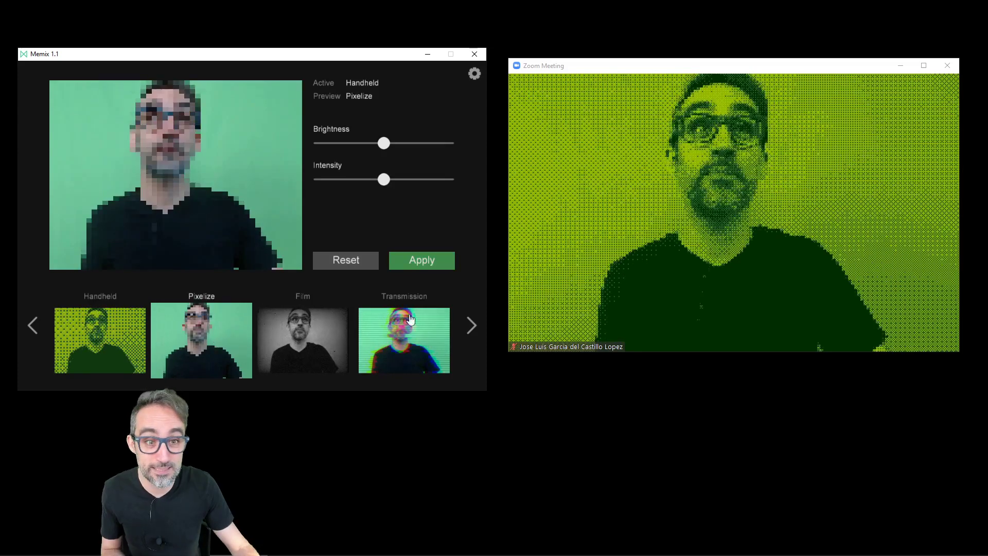
left_click(443, 266)
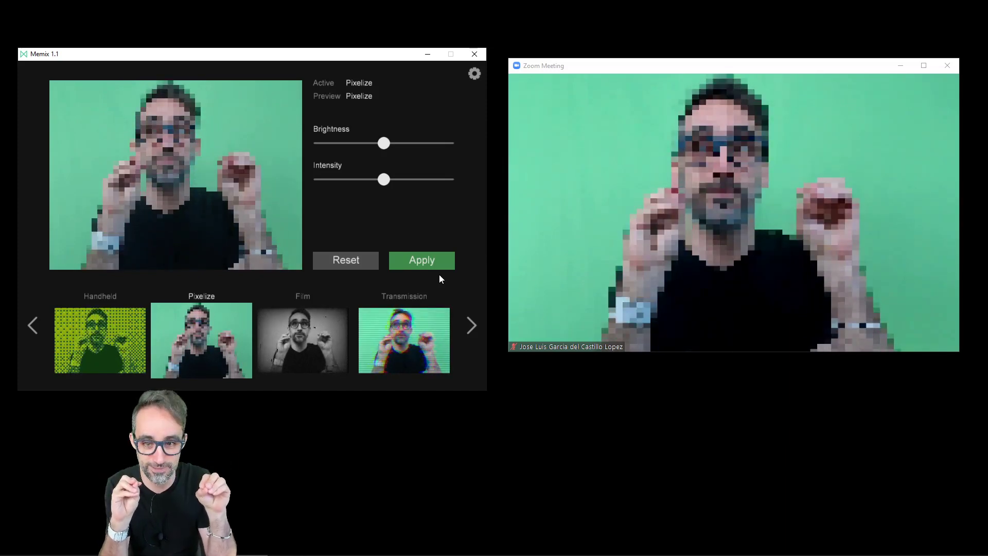
left_click(345, 313)
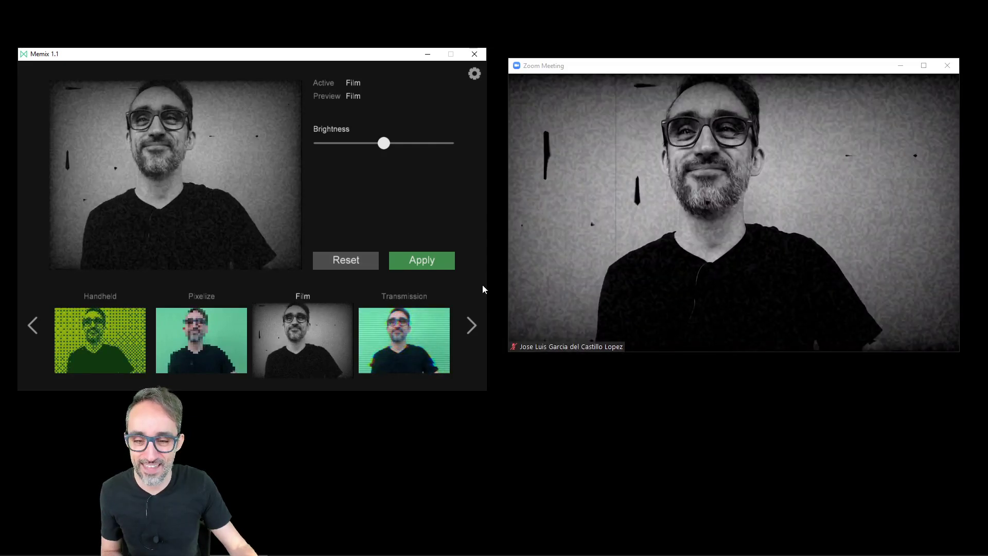
Step: Send the Transmission effect to the live Zoom feed
left_click(427, 323)
left_click(433, 262)
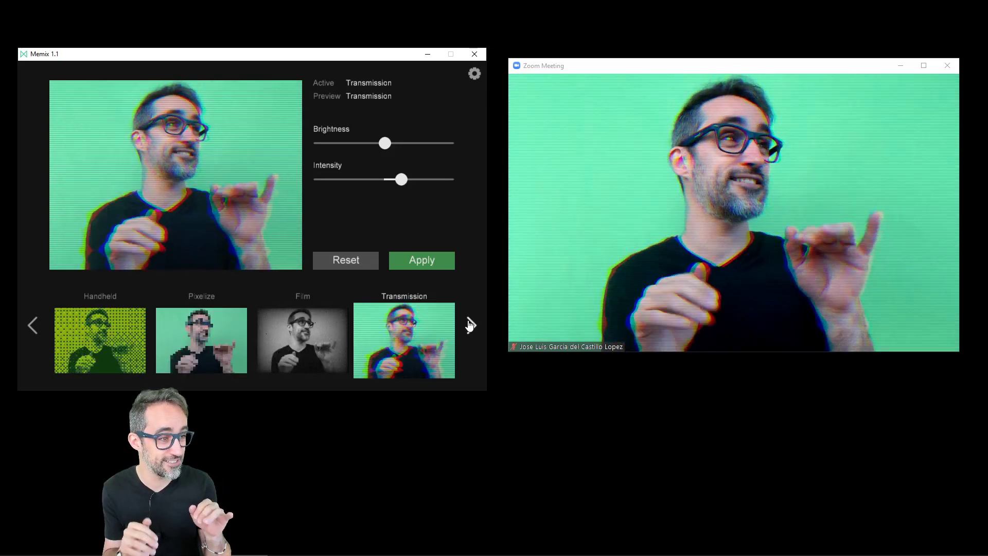
left_click(470, 325)
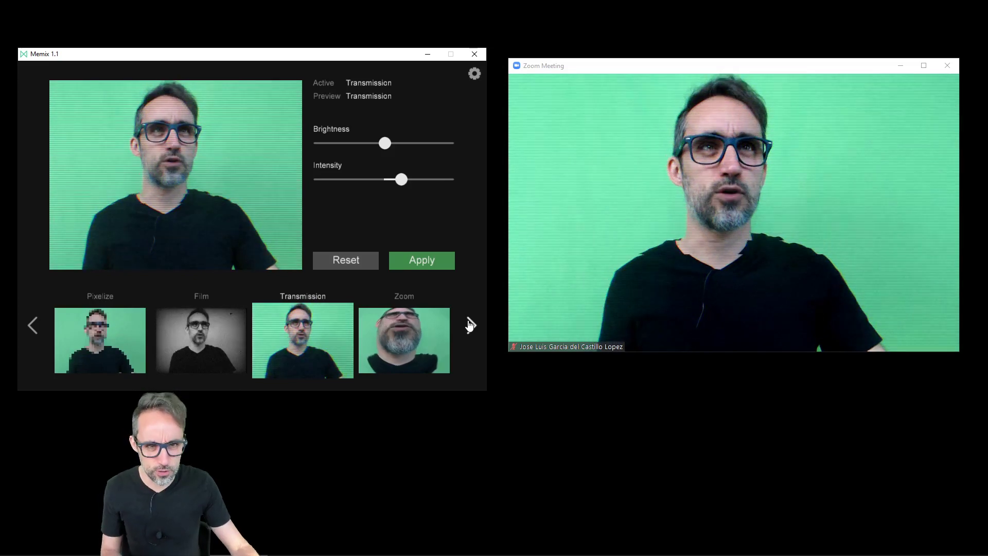
Step: Make the Zoom fisheye effect live, then page further through the effects
left_click(416, 343)
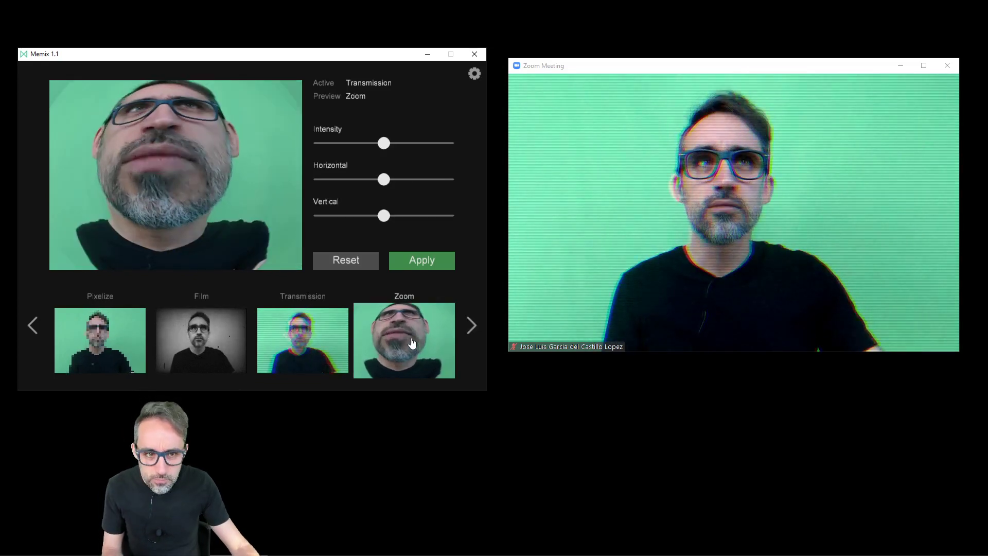
left_click(425, 265)
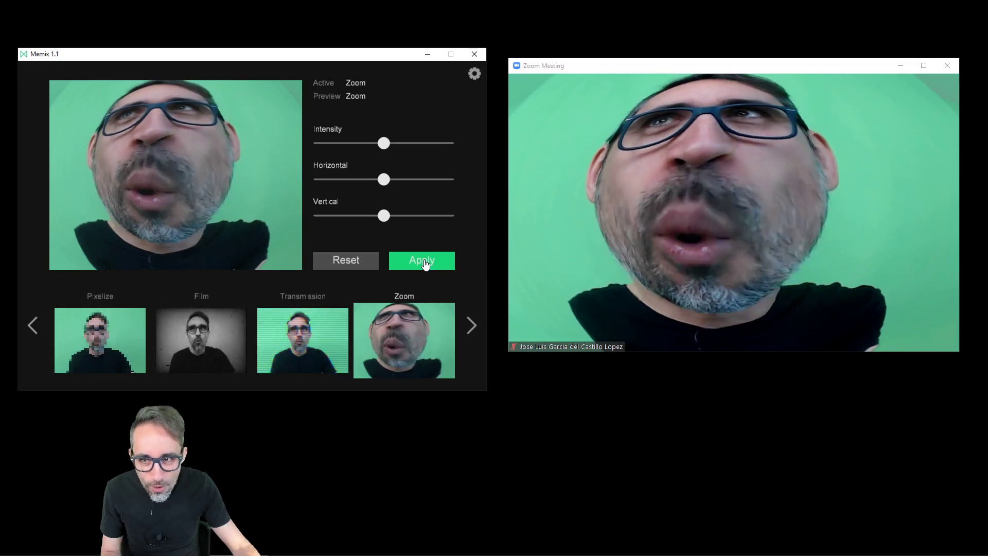
left_click(471, 327)
left_click(471, 326)
left_click(471, 327)
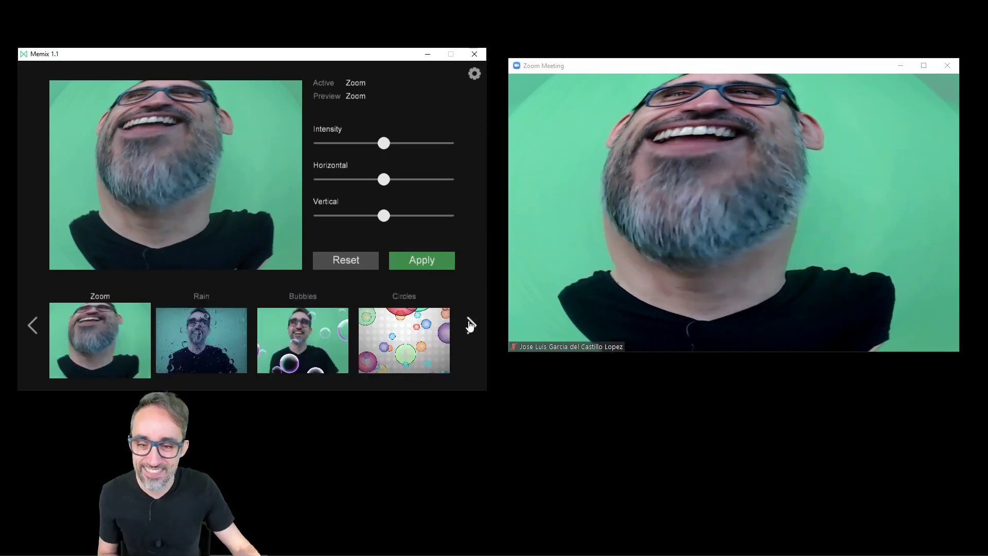
left_click(469, 326)
Step: Apply the Rain effect, then the Bubbles effect, to the live feed
left_click(200, 332)
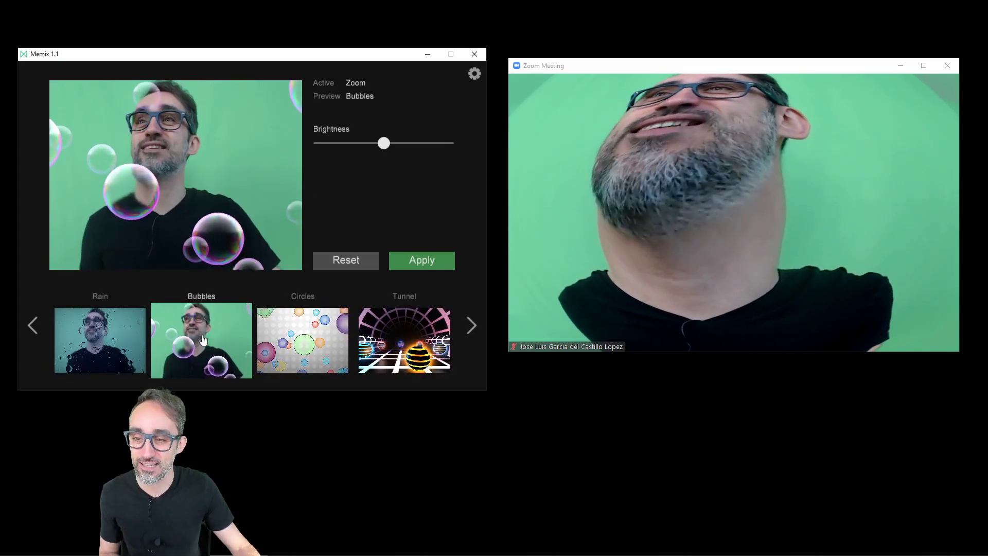
key("Left")
left_click(438, 267)
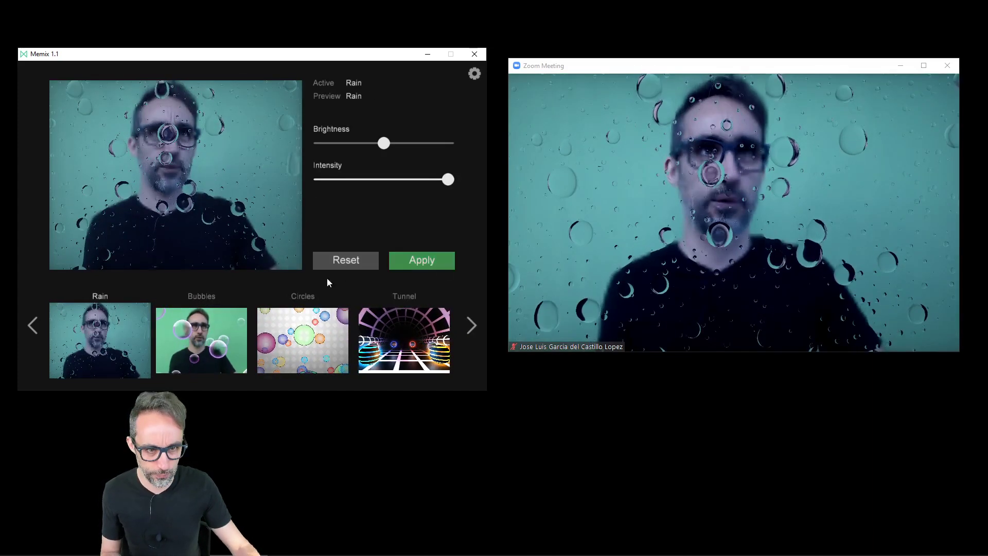
left_click(229, 323)
left_click(437, 267)
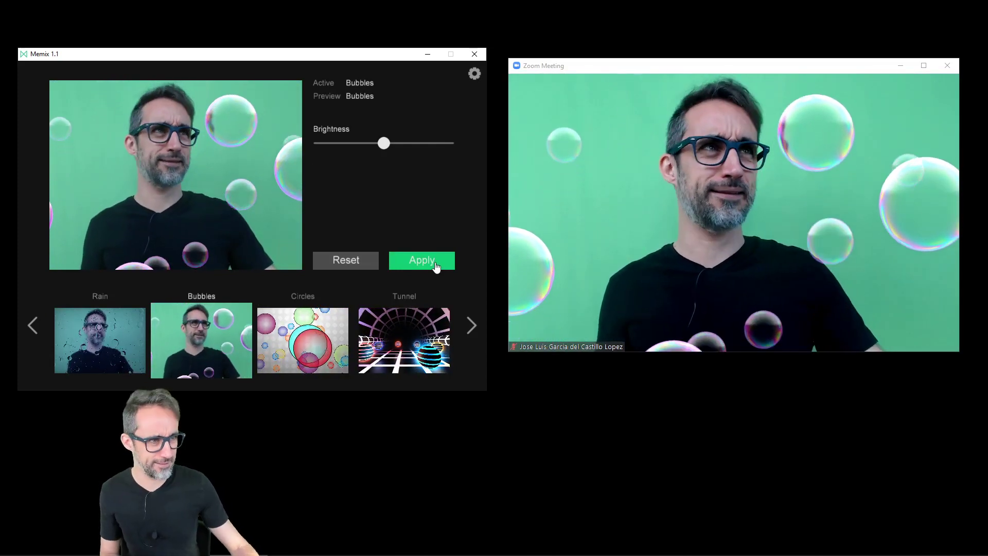
Step: Apply Circles, then Tunnel, toggling Use Green Screen on and back off
left_click(303, 337)
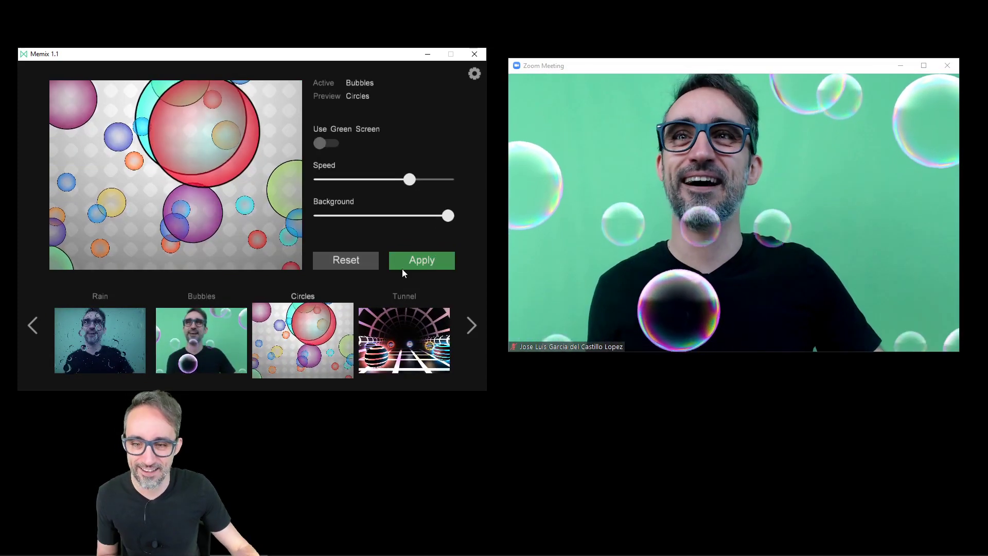
left_click(424, 265)
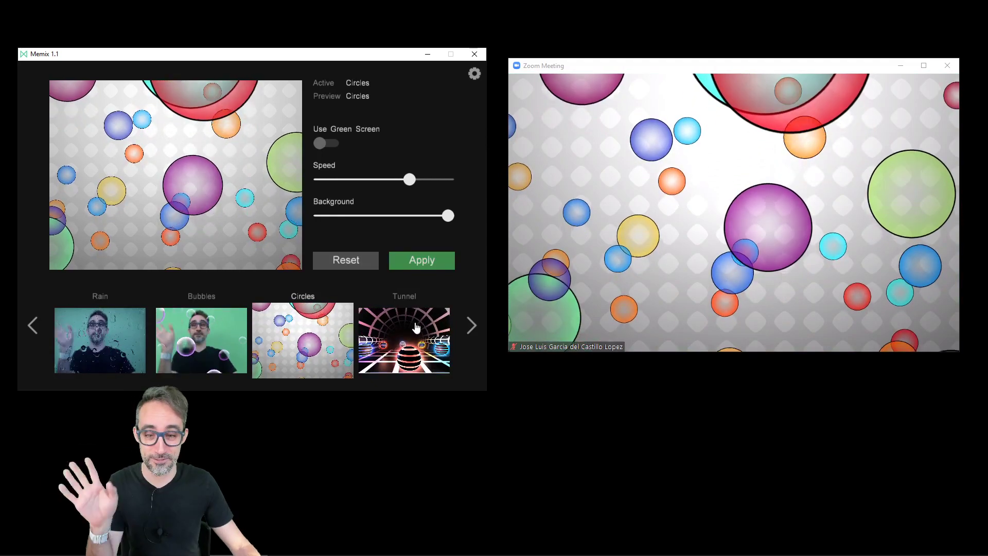
left_click(404, 340)
left_click(425, 268)
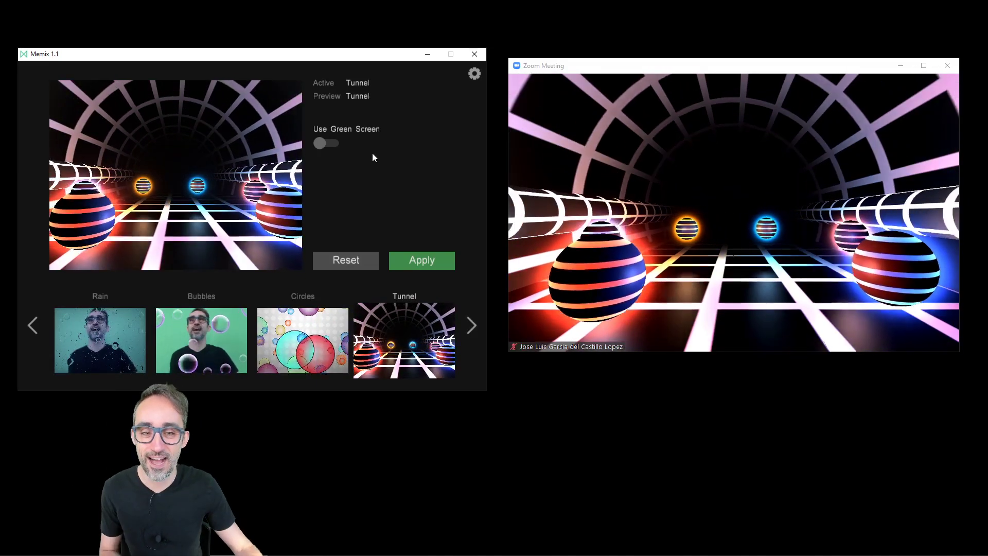
left_click(329, 145)
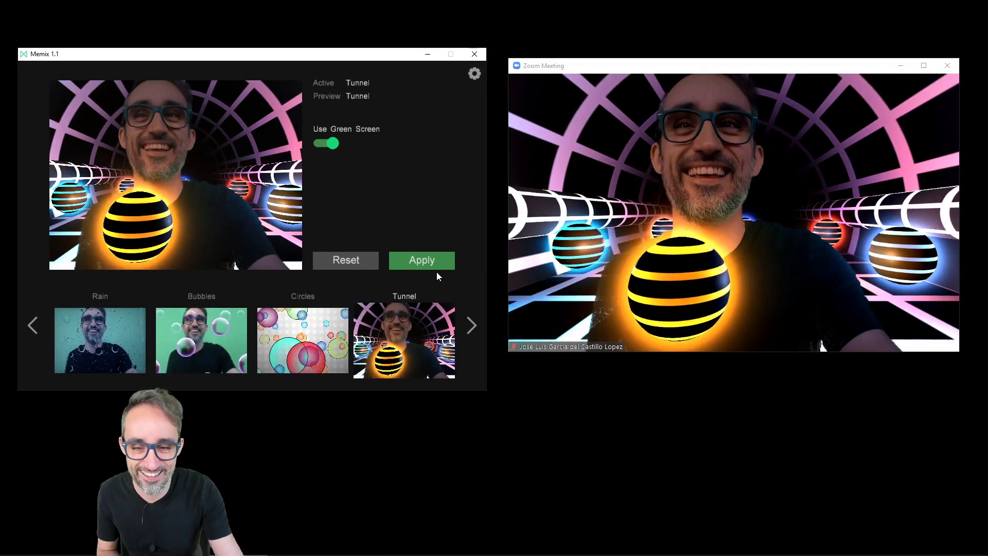
left_click(326, 144)
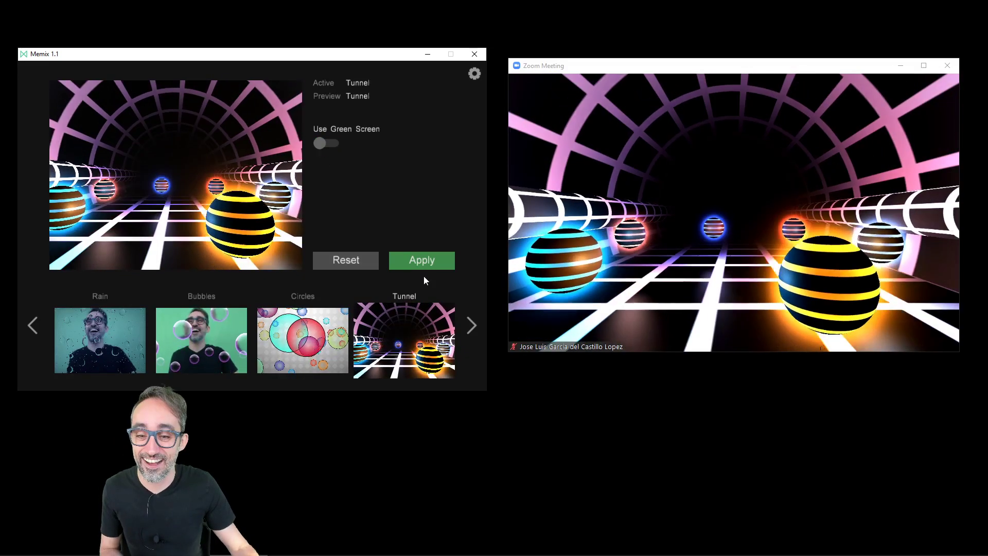
Step: Page ahead and make the Be Right Back - Spin screen live
left_click(470, 325)
left_click(470, 325)
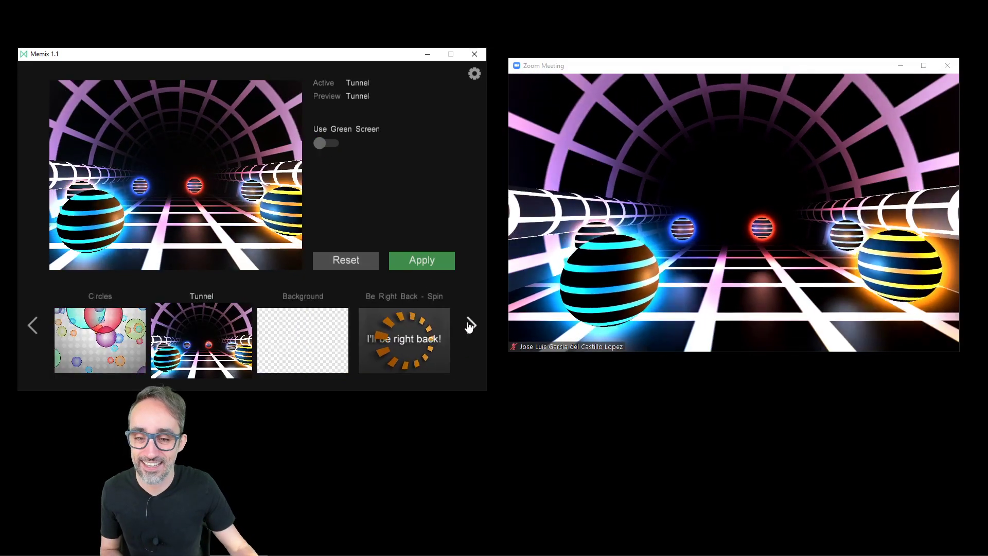
left_click(470, 325)
left_click(303, 340)
left_click(423, 260)
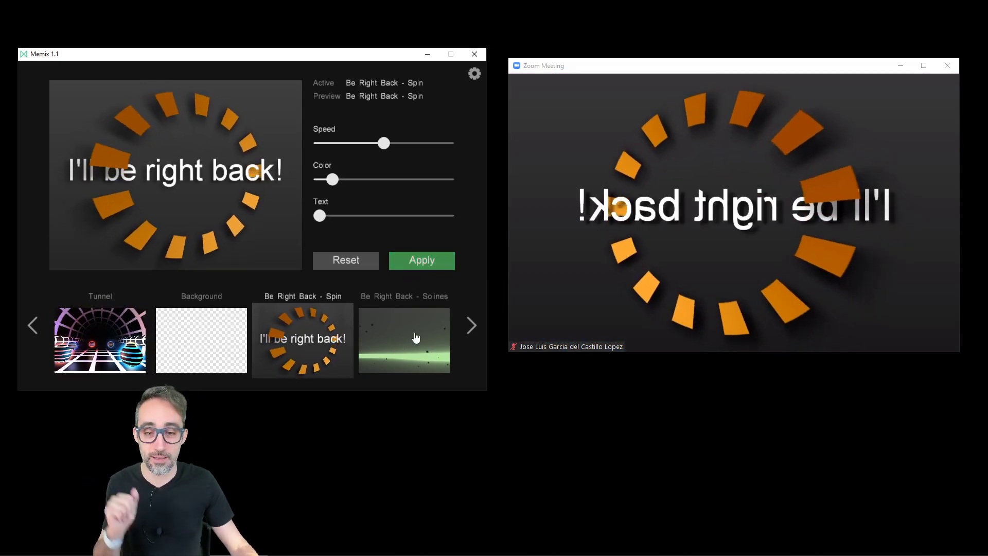
Step: Apply Be Right Back - Defocus, then the Custom warped-face effect, to the feed
left_click(470, 325)
left_click(468, 326)
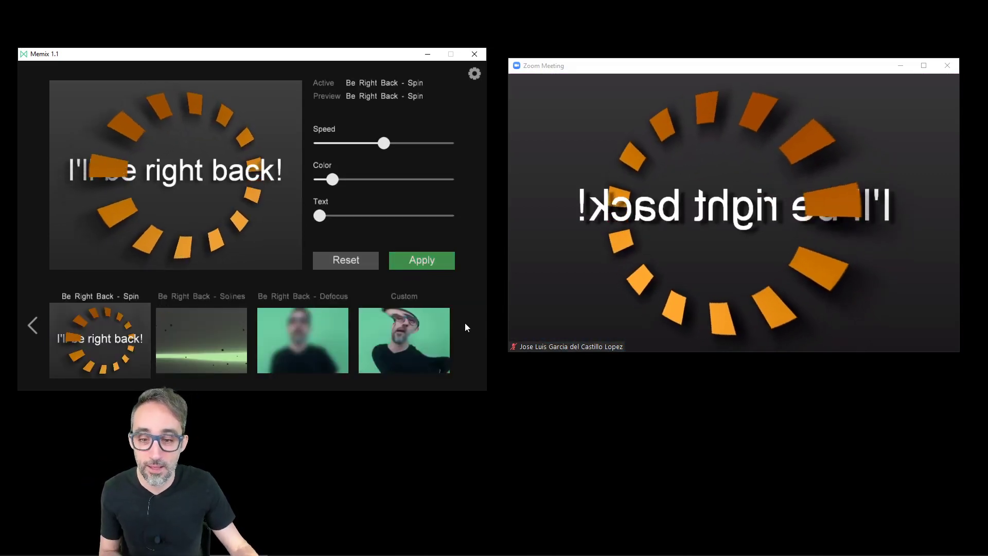
left_click(332, 332)
left_click(417, 263)
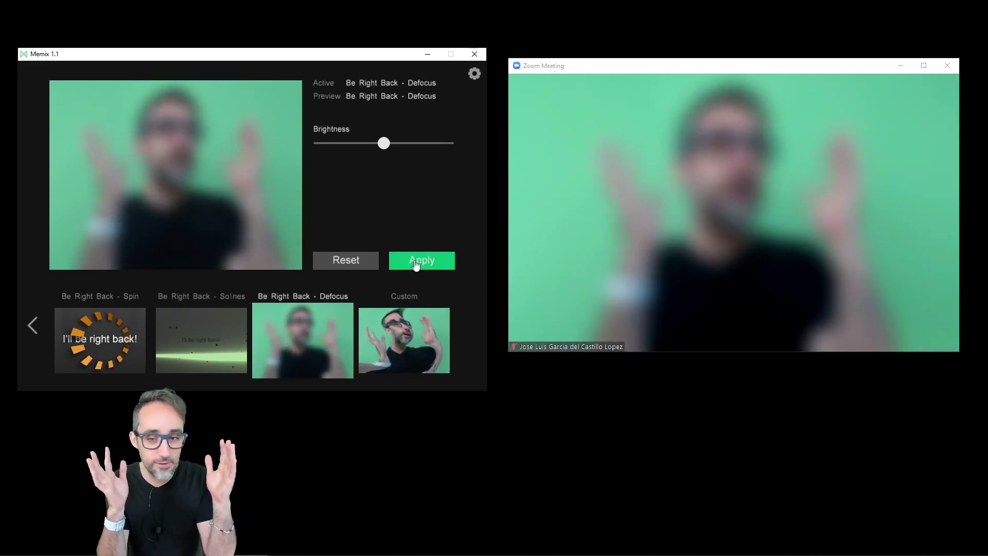
left_click(391, 357)
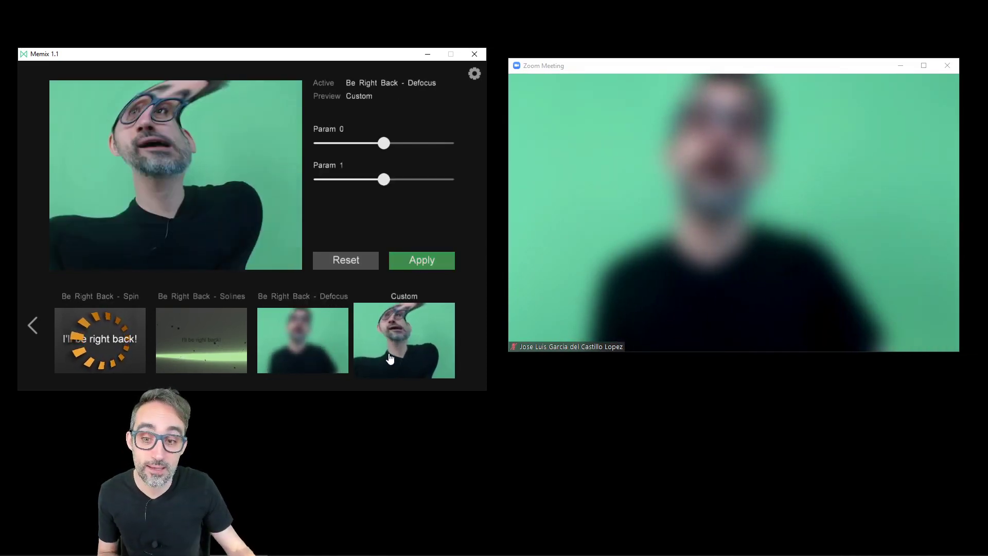
left_click(432, 260)
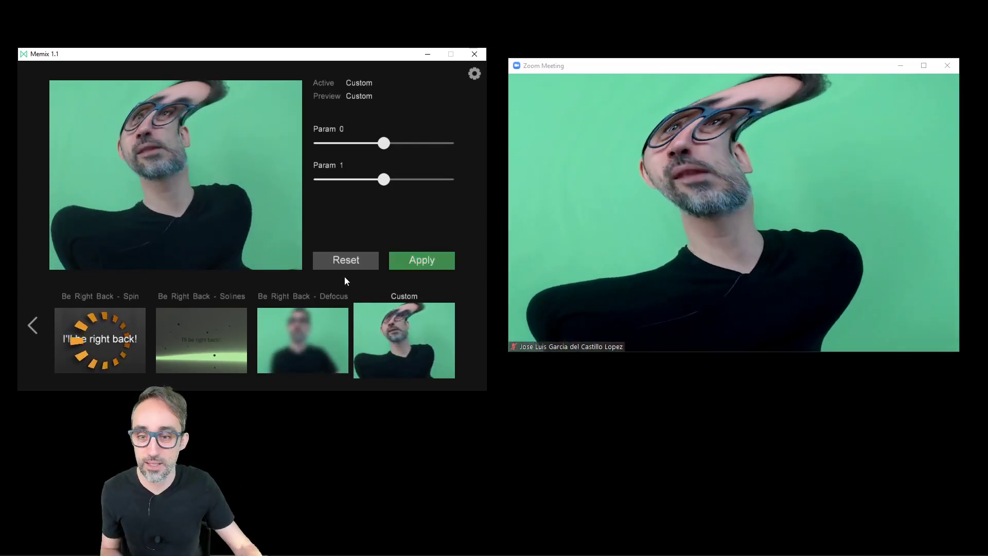
Step: Page back, reapply Transmission as the live effect, and show the camera selection list
left_click(33, 325)
left_click(33, 325)
left_click(33, 325)
left_click(33, 326)
left_click(373, 331)
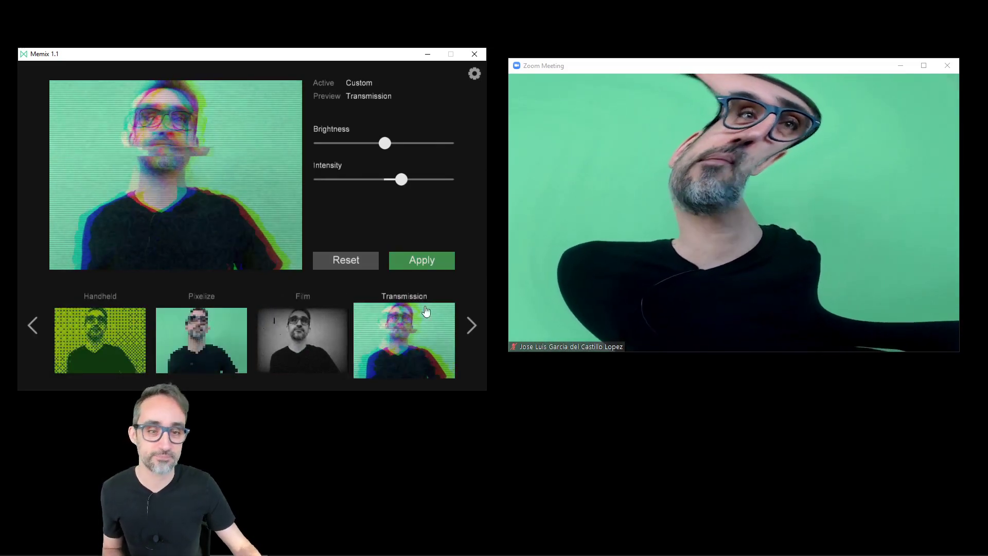
left_click(425, 264)
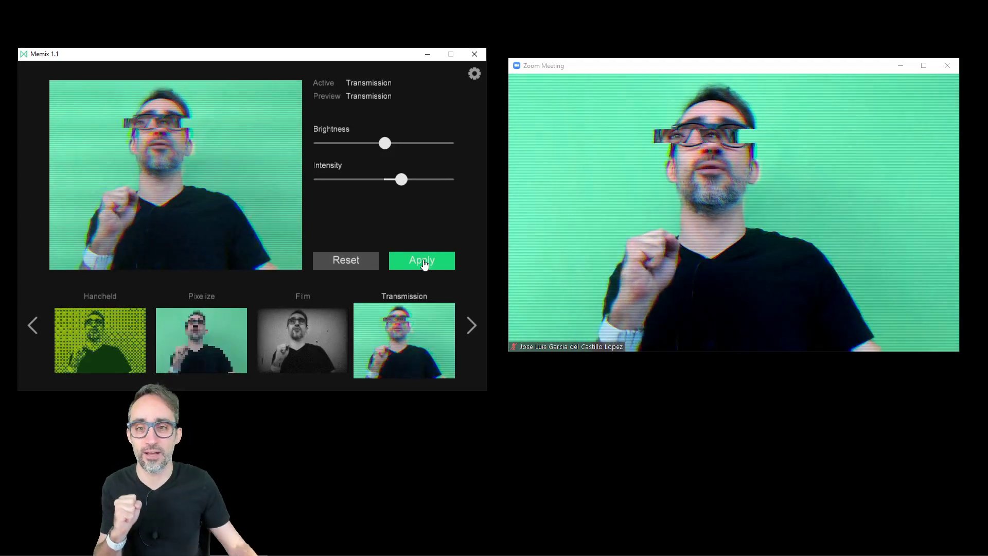
left_click(474, 74)
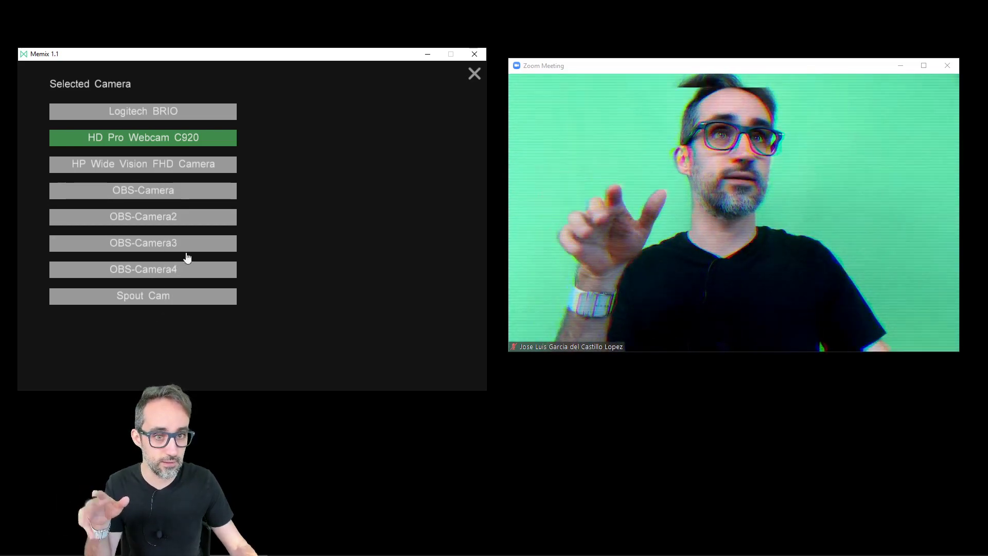
Step: Close the Selected Camera list, keeping HD Pro Webcam C920 as the source
left_click(475, 74)
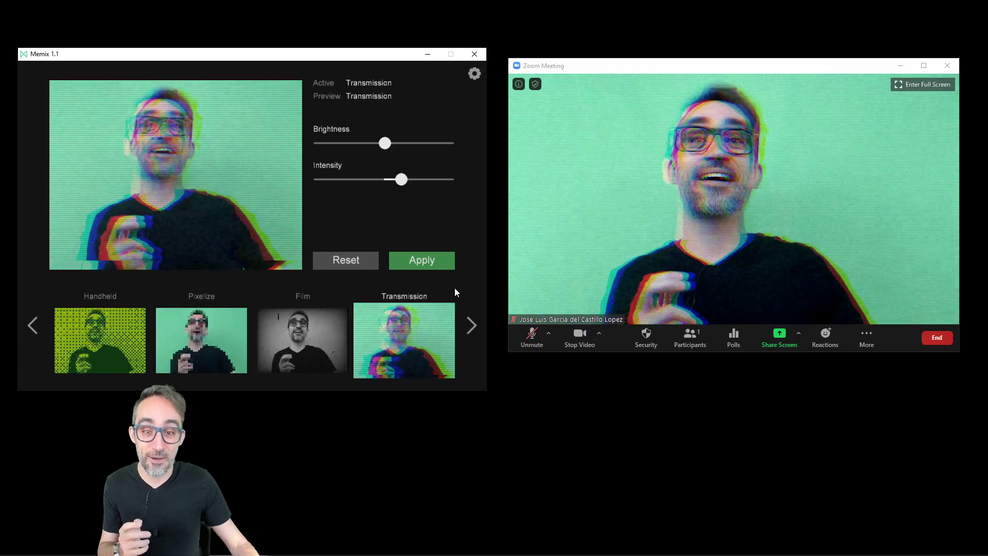
Step: Page the effect carousel to its end, showing the Be Right Back screens and Custom
left_click(472, 327)
left_click(471, 326)
left_click(471, 326)
left_click(472, 327)
left_click(471, 327)
left_click(471, 326)
left_click(471, 326)
left_click(471, 327)
left_click(472, 326)
left_click(472, 327)
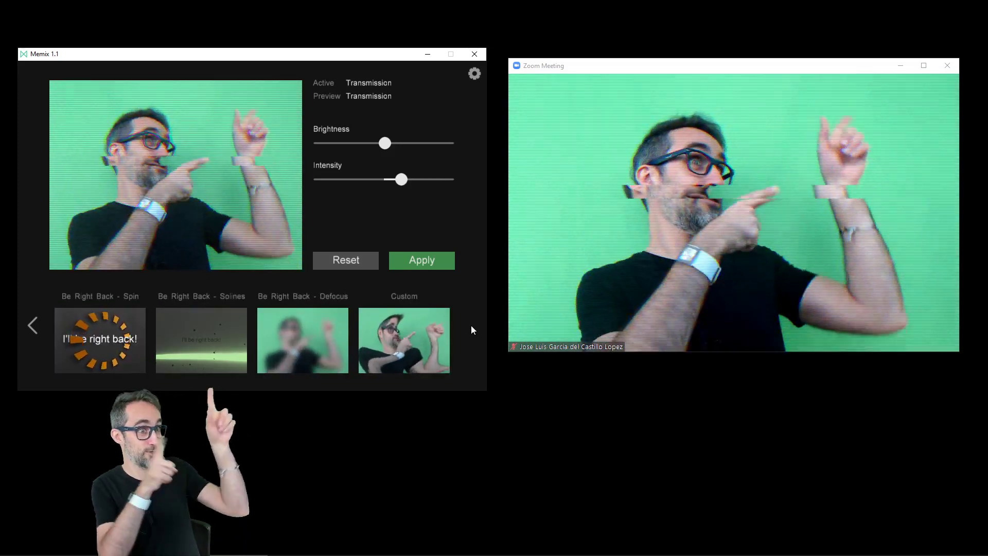